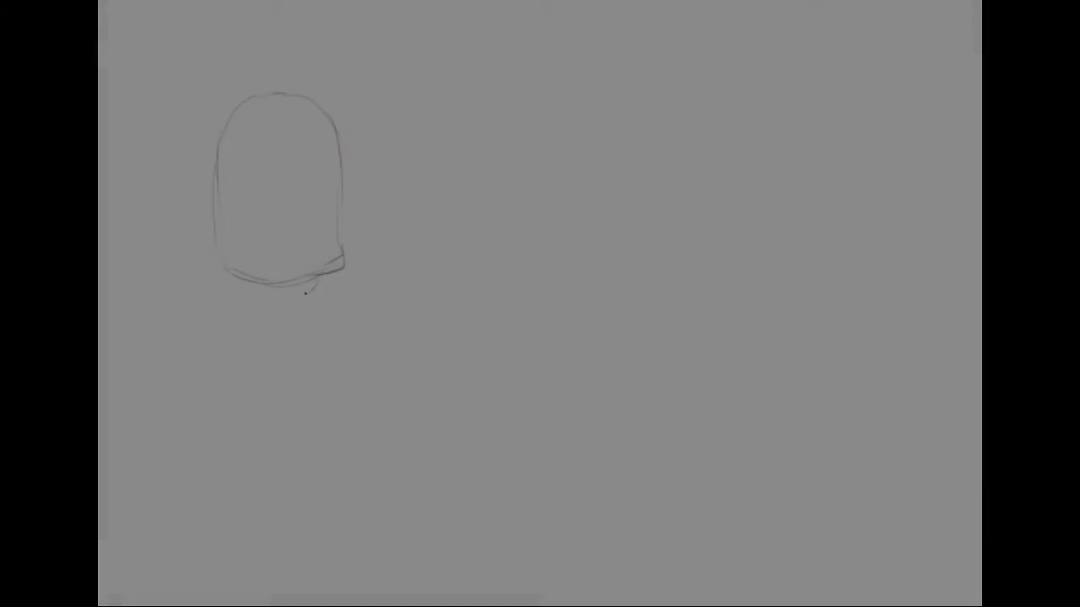
Step: Sketch strokes under the first mushroom cap, a curved trunk and a sweeping ground line
mouse_move(304, 285)
mouse_down()
mouse_move(337, 350)
mouse_move(393, 402)
mouse_up()
mouse_move(245, 285)
mouse_down()
mouse_move(323, 378)
mouse_move(301, 407)
mouse_up()
drag(190, 462, 271, 420)
drag(196, 456, 295, 414)
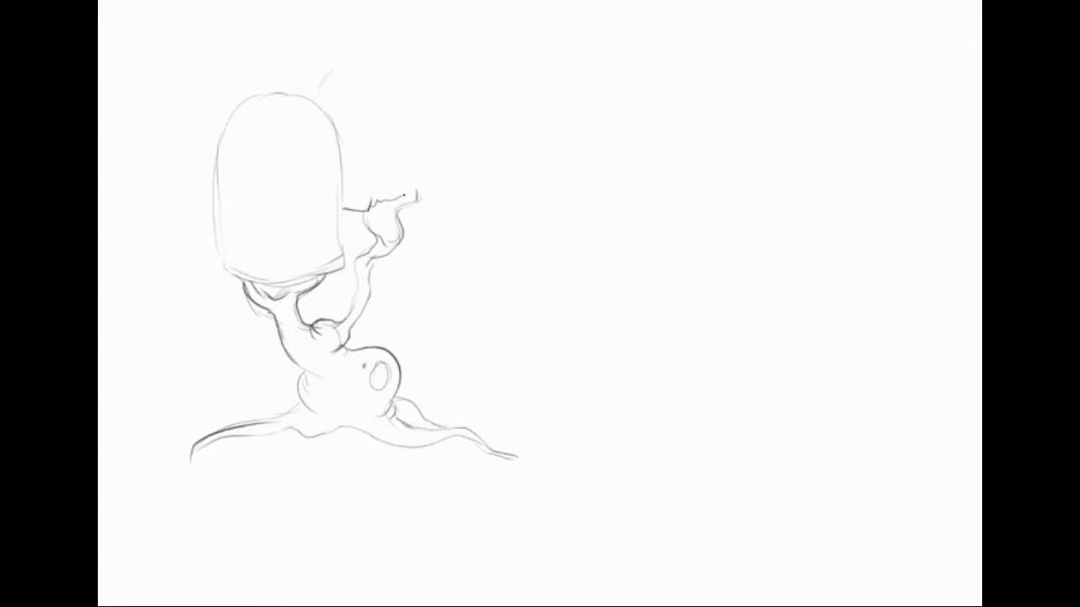
Step: Sketch a second mushroom cap to the upper right and a tuft on the first cap
mouse_move(324, 108)
mouse_down()
mouse_move(433, 48)
mouse_move(441, 204)
mouse_up()
drag(269, 94, 218, 189)
drag(217, 267, 318, 278)
drag(295, 91, 341, 199)
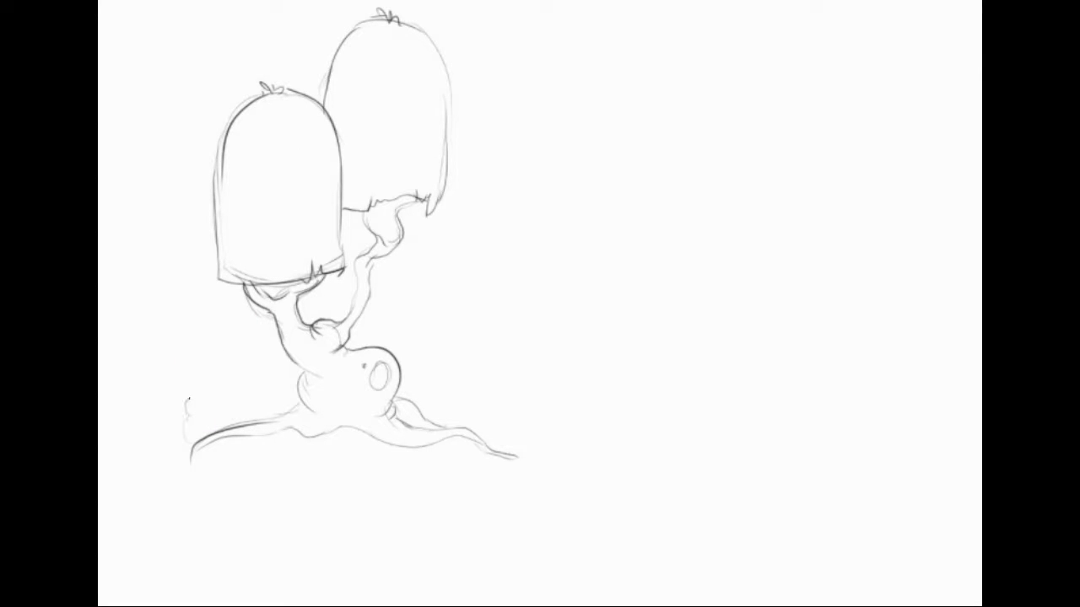
Step: Sketch bushy foliage and small buds around the trunk, and darken the ground line and roots
mouse_move(186, 432)
mouse_down()
mouse_move(211, 341)
mouse_move(241, 287)
mouse_up()
drag(307, 301, 351, 287)
mouse_move(368, 324)
mouse_down()
mouse_move(432, 346)
mouse_move(461, 422)
mouse_up()
drag(286, 350, 310, 374)
drag(296, 432, 410, 439)
mouse_move(388, 388)
mouse_down()
mouse_move(447, 432)
mouse_move(523, 458)
mouse_up()
drag(393, 395, 425, 416)
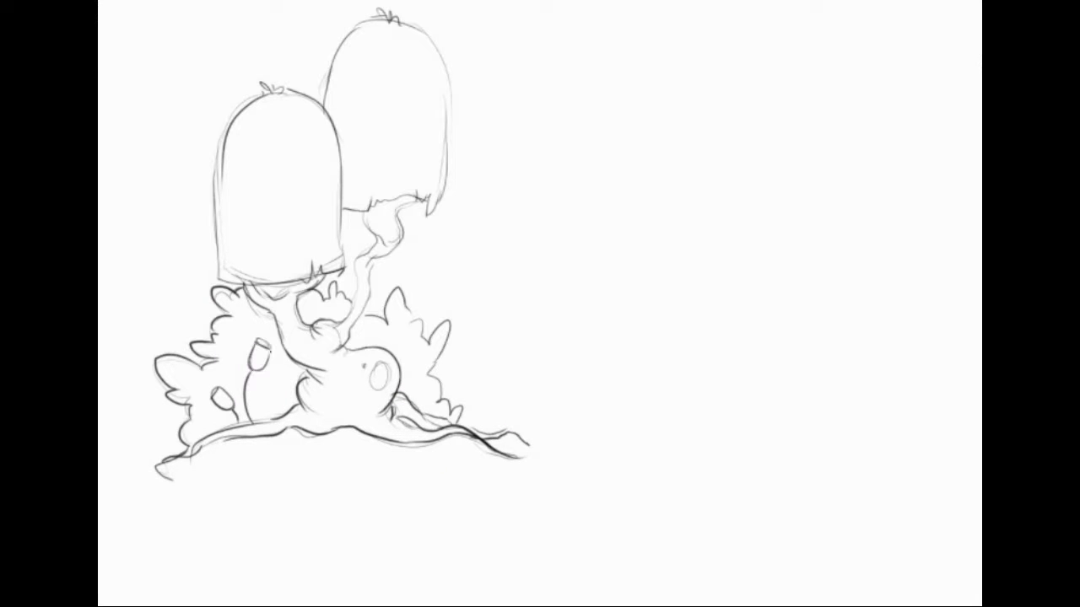
Step: Trace both mushroom cap outlines and the trunk below them with darker strokes
drag(343, 160, 346, 277)
drag(221, 142, 219, 280)
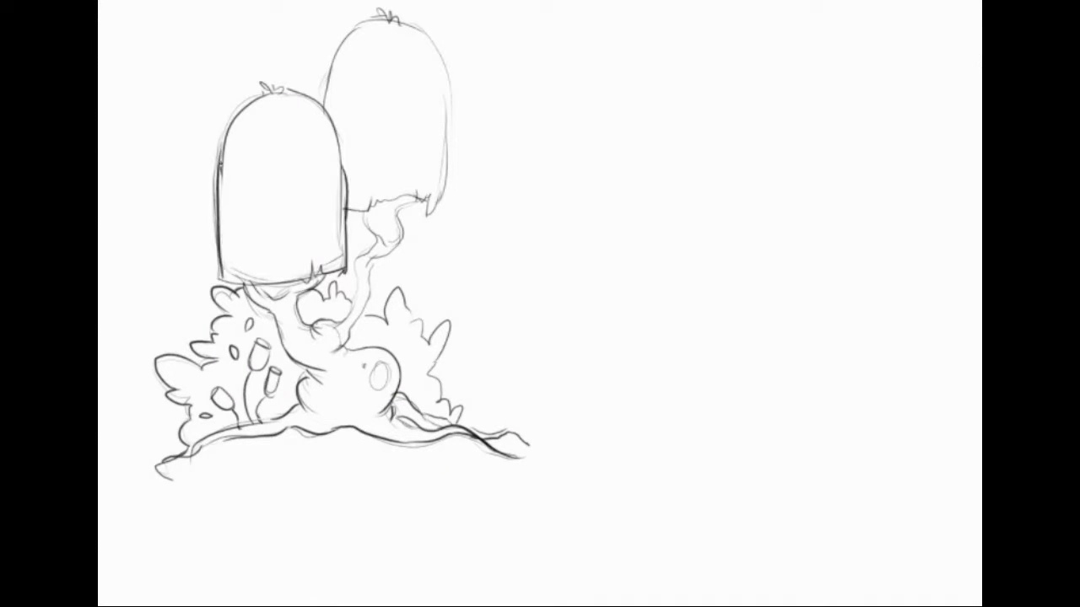
drag(220, 169, 258, 91)
drag(221, 282, 318, 277)
drag(327, 93, 399, 16)
mouse_move(398, 19)
mouse_down()
mouse_move(440, 213)
mouse_move(373, 241)
mouse_up()
drag(376, 235, 358, 323)
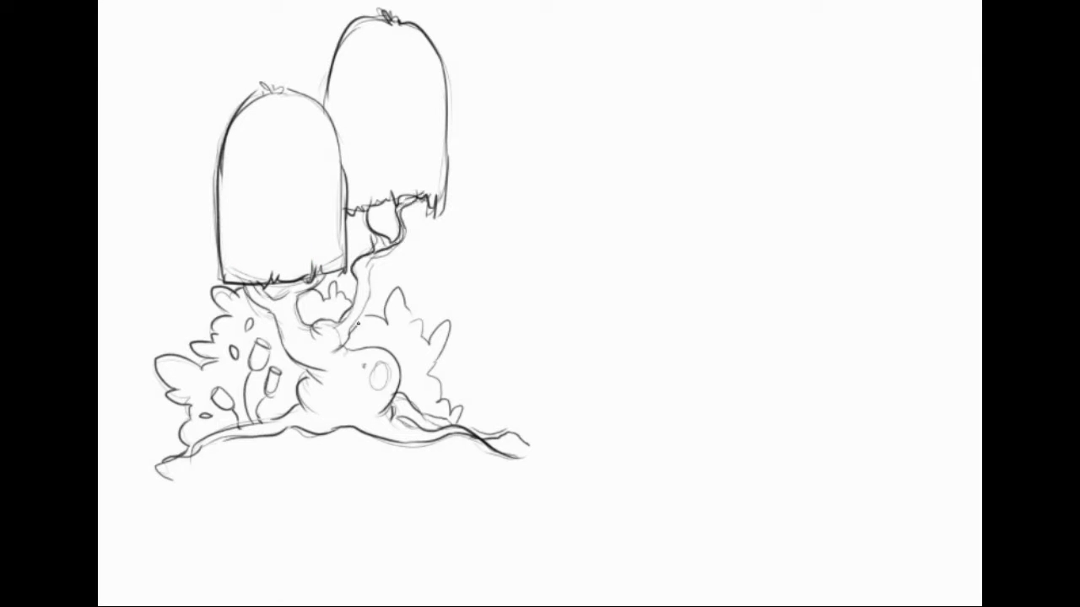
Step: Sketch a pine tree's pointed tip, branch tiers and the mound at its base
drag(851, 23, 832, 79)
drag(846, 16, 895, 66)
drag(833, 79, 907, 66)
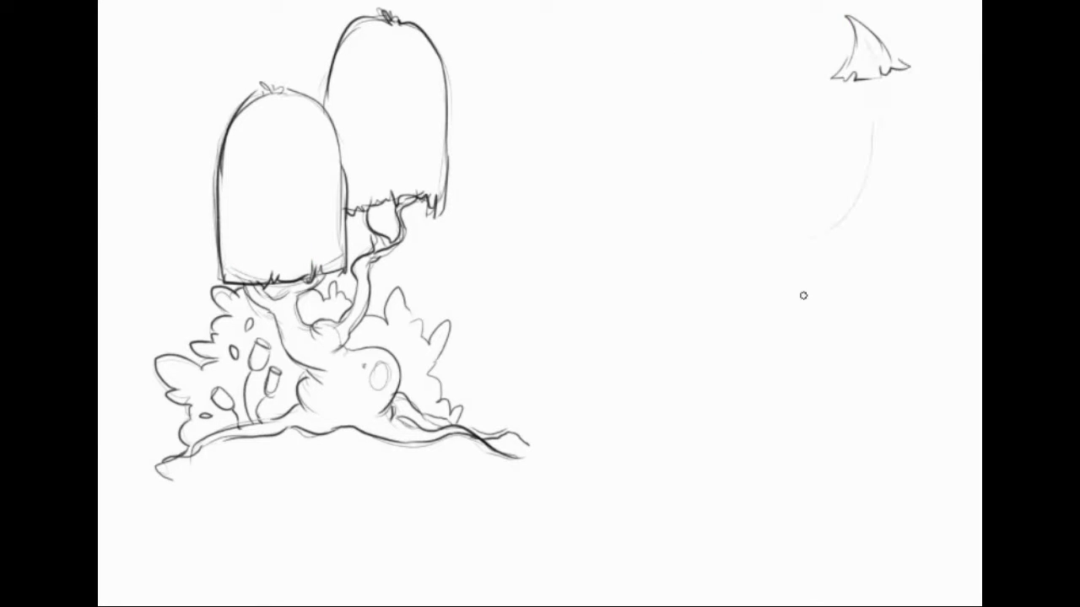
drag(809, 371, 878, 429)
drag(843, 346, 808, 368)
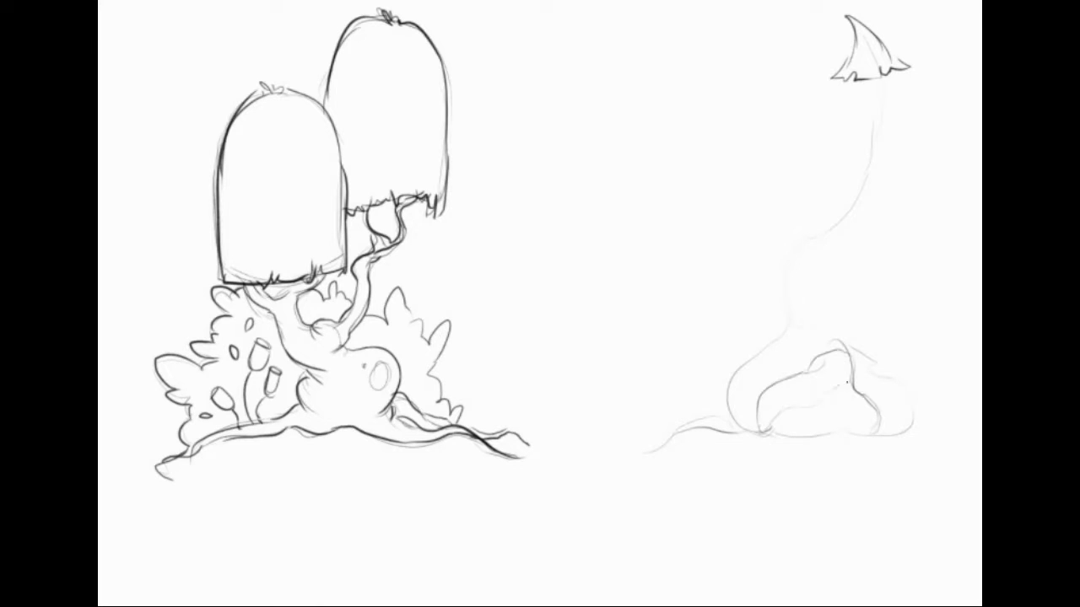
drag(914, 209, 947, 204)
mouse_move(827, 263)
mouse_down()
mouse_move(717, 320)
mouse_move(817, 298)
mouse_up()
drag(833, 272, 847, 318)
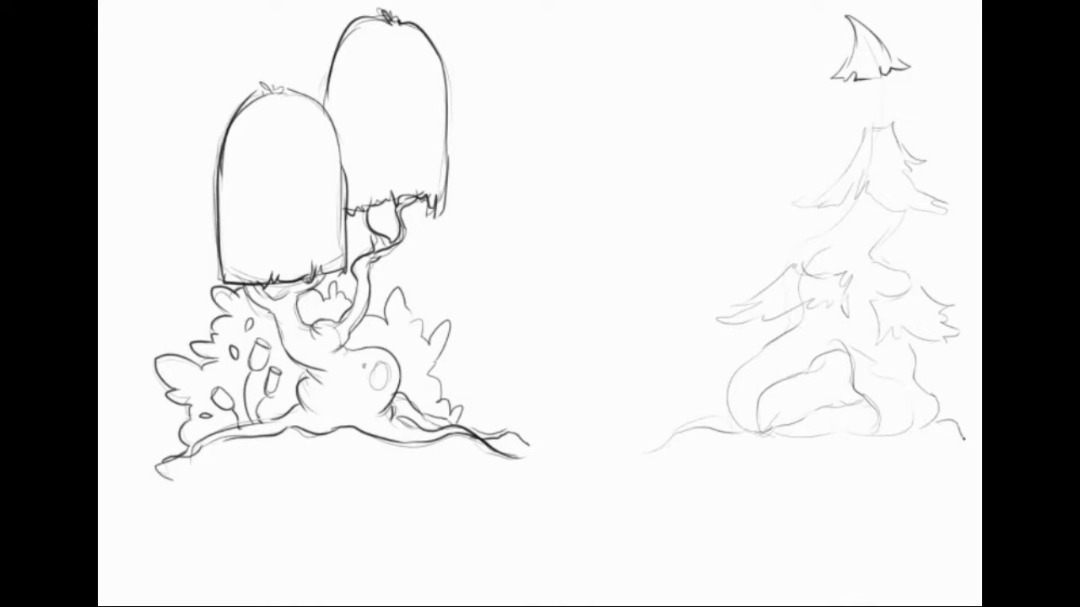
Step: Ink the pine's top and second branch tiers
drag(866, 135, 794, 202)
mouse_move(835, 187)
mouse_down()
mouse_move(877, 211)
mouse_move(954, 215)
mouse_up()
drag(941, 202, 905, 151)
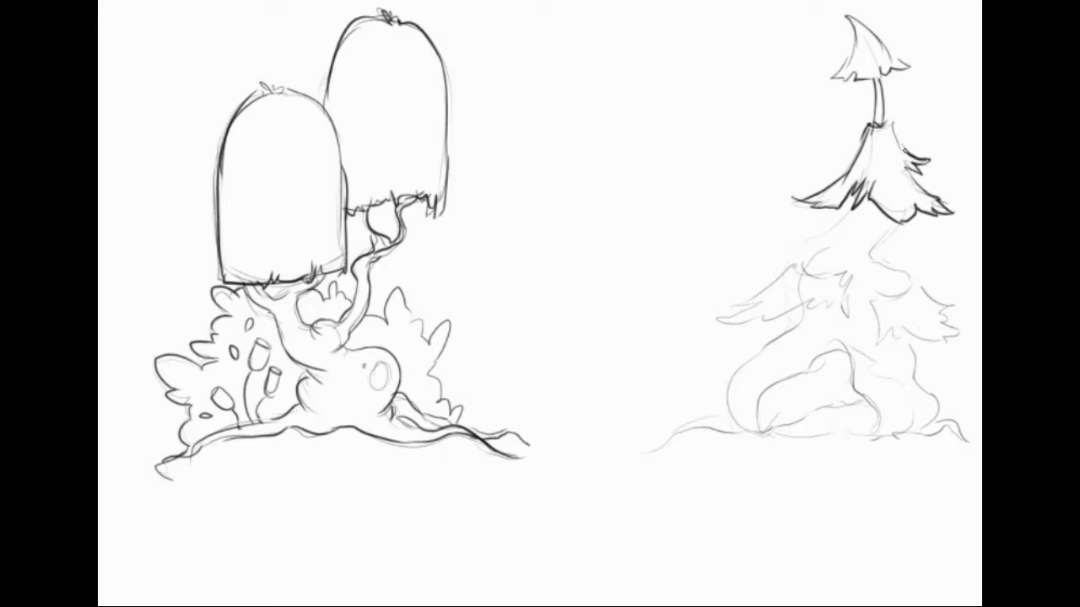
mouse_move(786, 258)
mouse_down()
mouse_move(711, 322)
mouse_move(847, 314)
mouse_up()
mouse_move(877, 221)
mouse_down()
mouse_move(869, 287)
mouse_move(962, 332)
mouse_up()
Step: Ink the hollow mound's contours, oval spots, roots, hatched shadow and a leftward ground line
drag(799, 249, 815, 256)
mouse_move(793, 325)
mouse_down()
mouse_move(732, 388)
mouse_move(648, 447)
mouse_move(778, 432)
mouse_up()
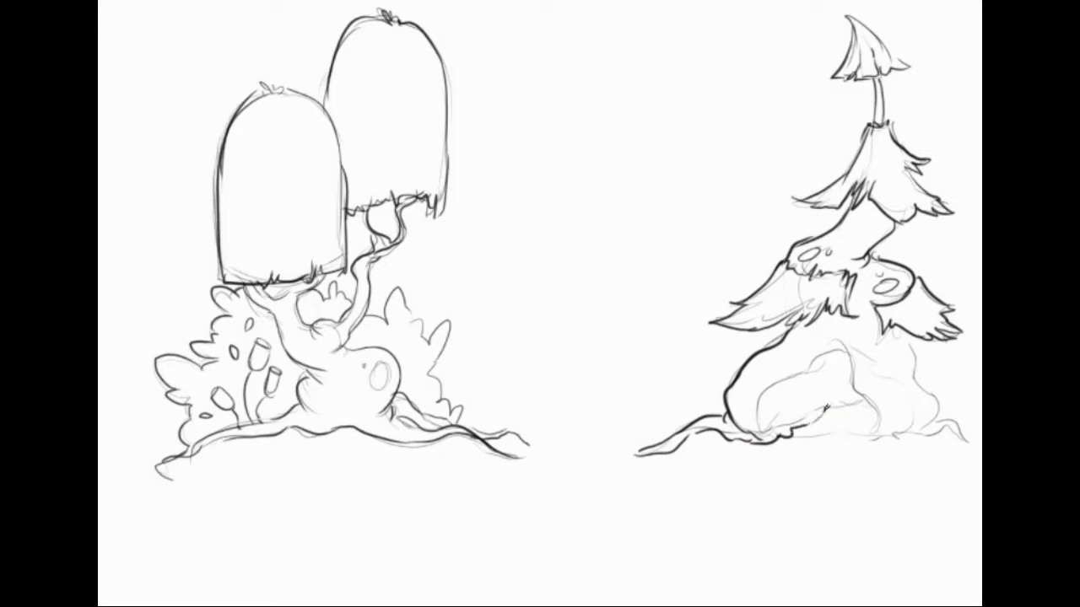
drag(859, 395, 825, 408)
drag(819, 358, 758, 424)
drag(888, 410, 883, 439)
drag(904, 422, 955, 450)
drag(904, 330, 939, 422)
drag(894, 355, 884, 381)
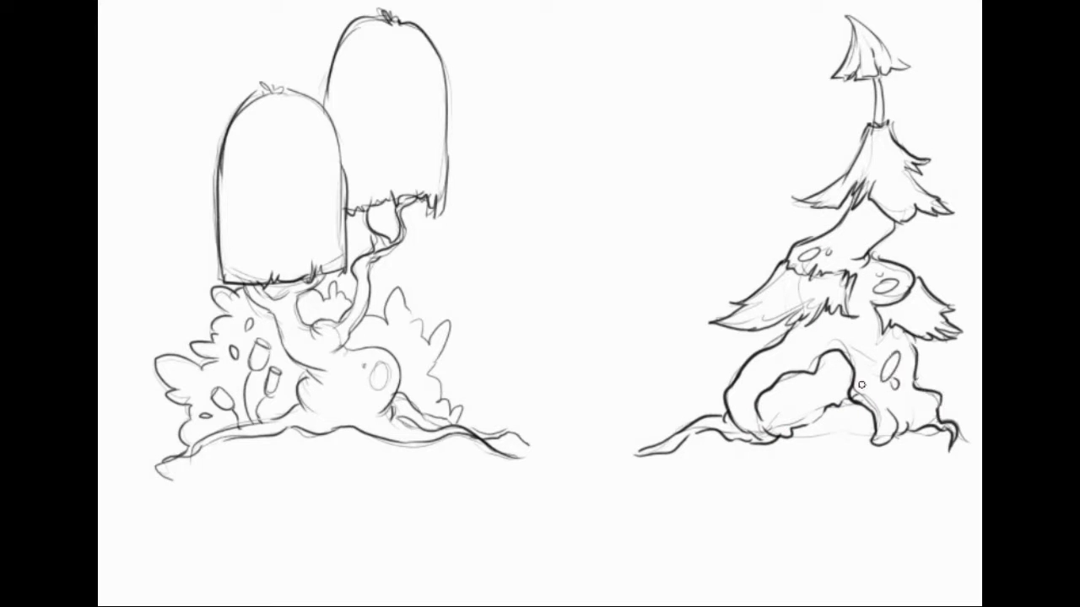
drag(815, 432, 872, 408)
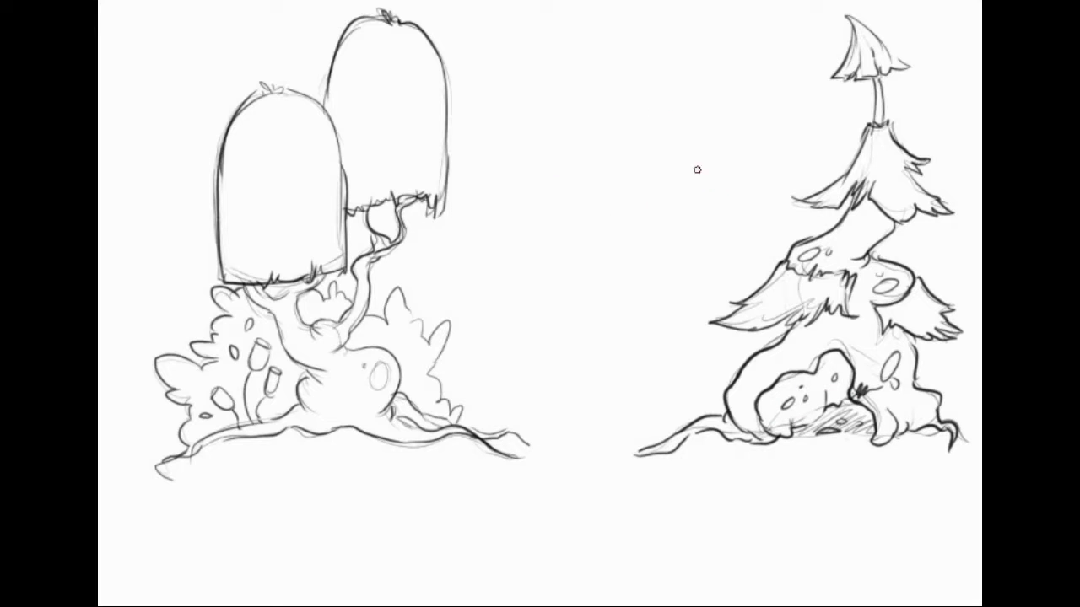
Step: Sketch a smaller pine beside the big one, undo a stray edge line, and ink a root creature
drag(657, 285, 680, 331)
drag(736, 228, 761, 290)
drag(692, 353, 634, 432)
key(ctrl+z)
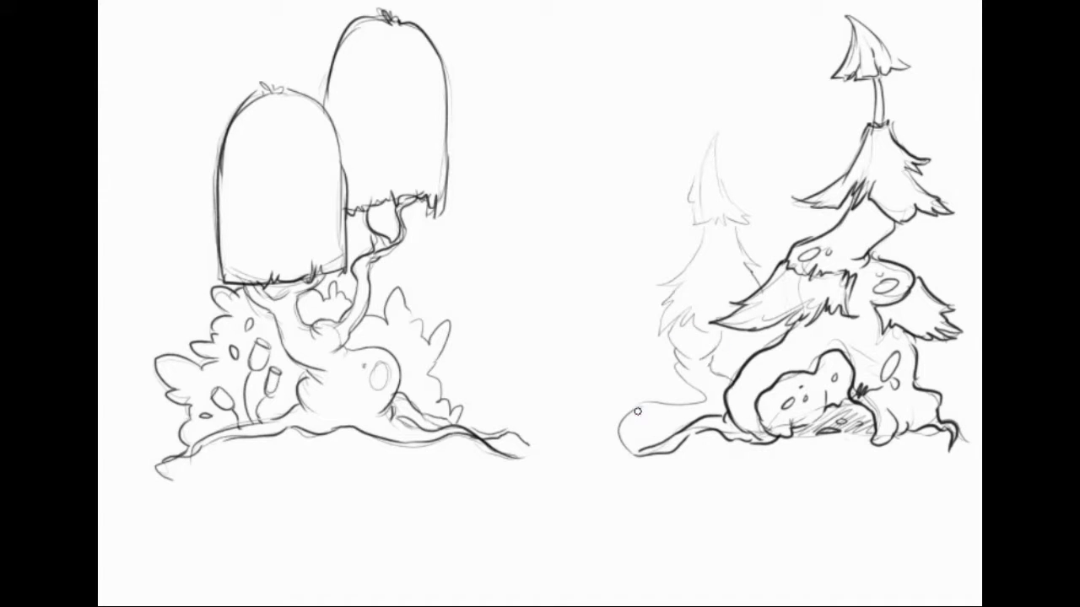
drag(582, 460, 702, 397)
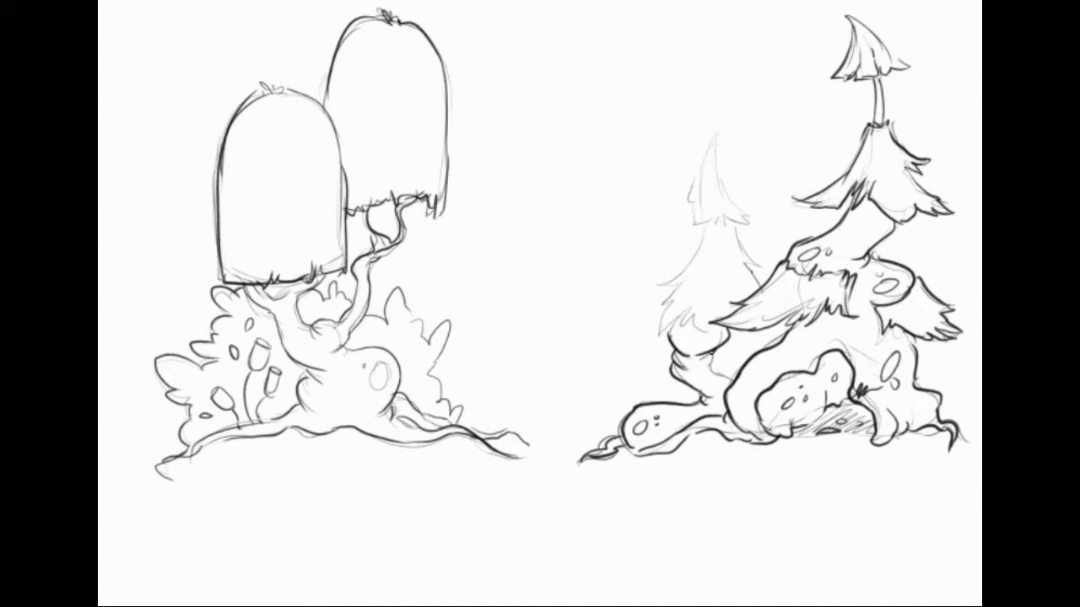
Step: Ink the smaller pine and its trunk edges, then sketch the moon's top arc
drag(729, 307, 655, 337)
drag(718, 127, 685, 203)
drag(699, 231, 651, 282)
drag(719, 127, 763, 278)
drag(708, 229, 714, 291)
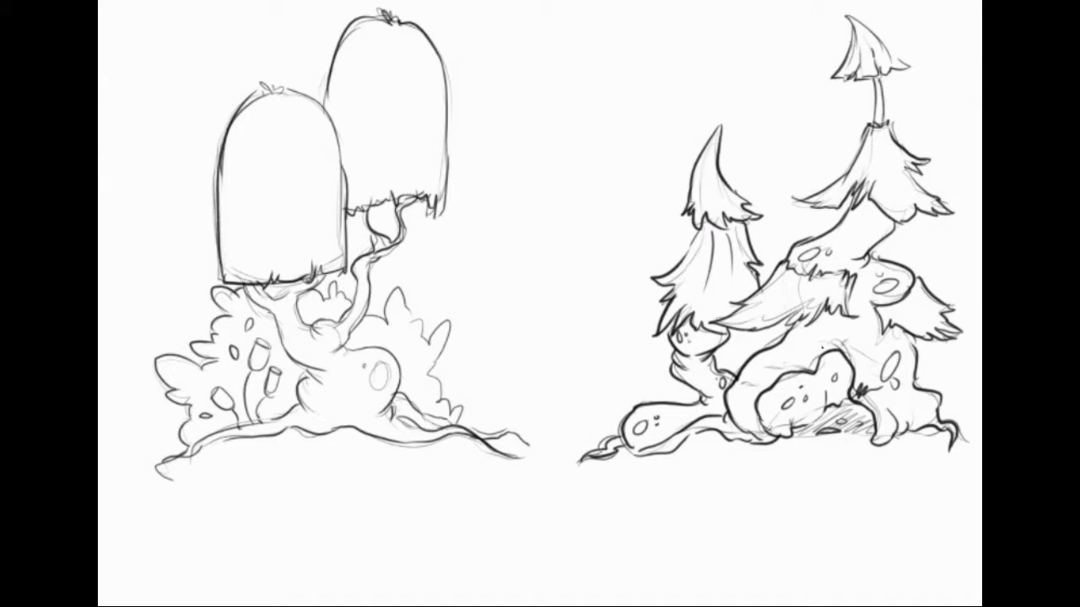
drag(490, 174, 497, 194)
mouse_move(453, 114)
mouse_down()
mouse_move(675, 85)
mouse_move(758, 221)
mouse_up()
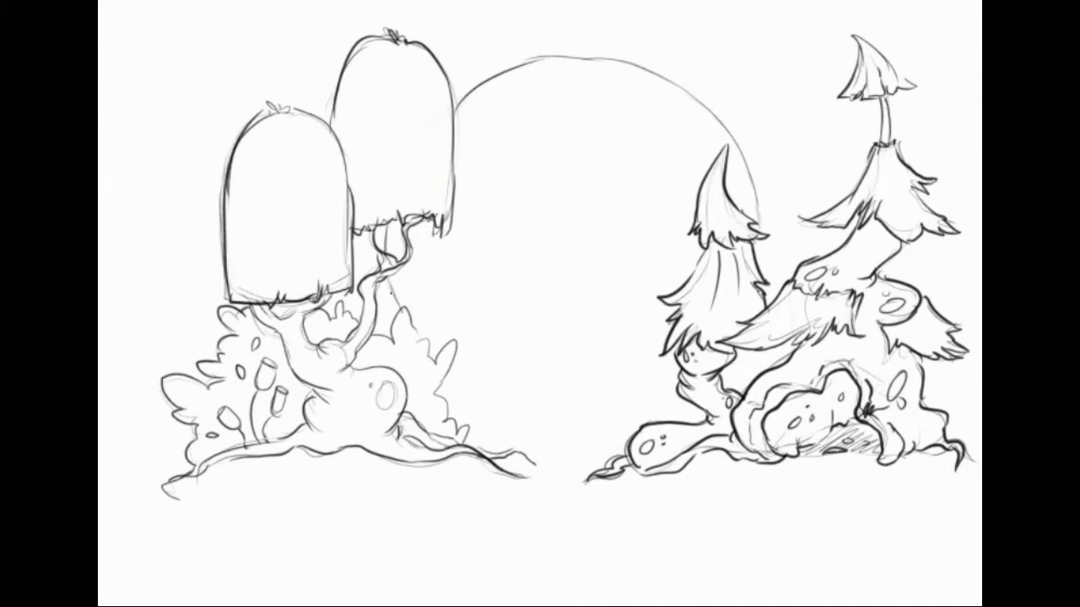
Step: Close the moon with its lower arc and sketch craters and crater dots on it
drag(454, 368, 673, 385)
drag(544, 85, 479, 139)
drag(570, 85, 580, 96)
drag(642, 336, 566, 371)
drag(649, 160, 644, 192)
drag(648, 250, 607, 296)
drag(572, 277, 580, 288)
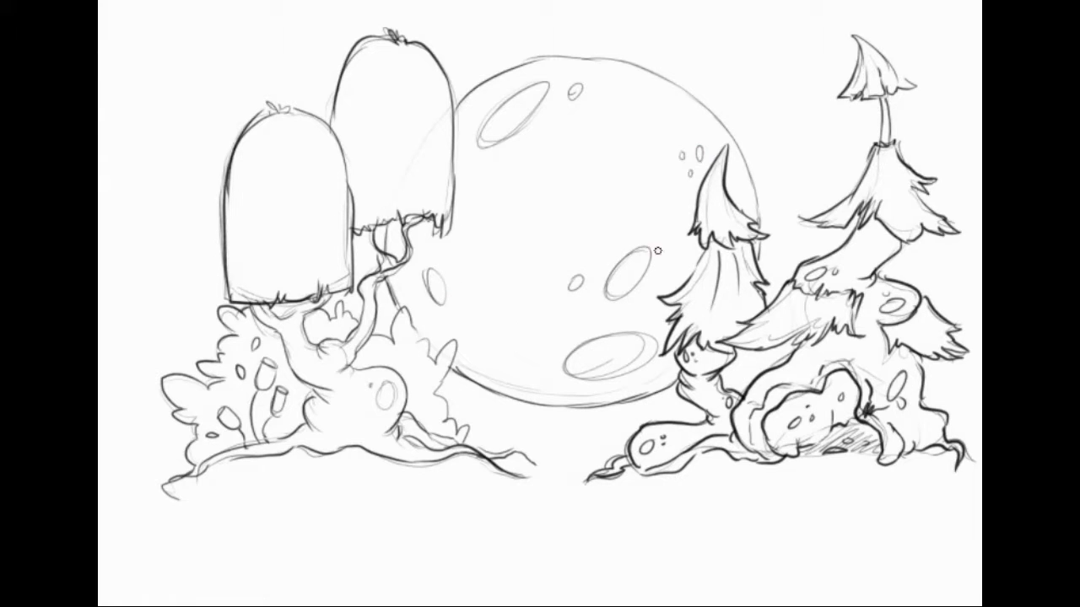
Step: Sketch grass blades along the ground with an inked line beneath
drag(486, 429, 629, 438)
drag(499, 446, 599, 469)
drag(616, 466, 562, 478)
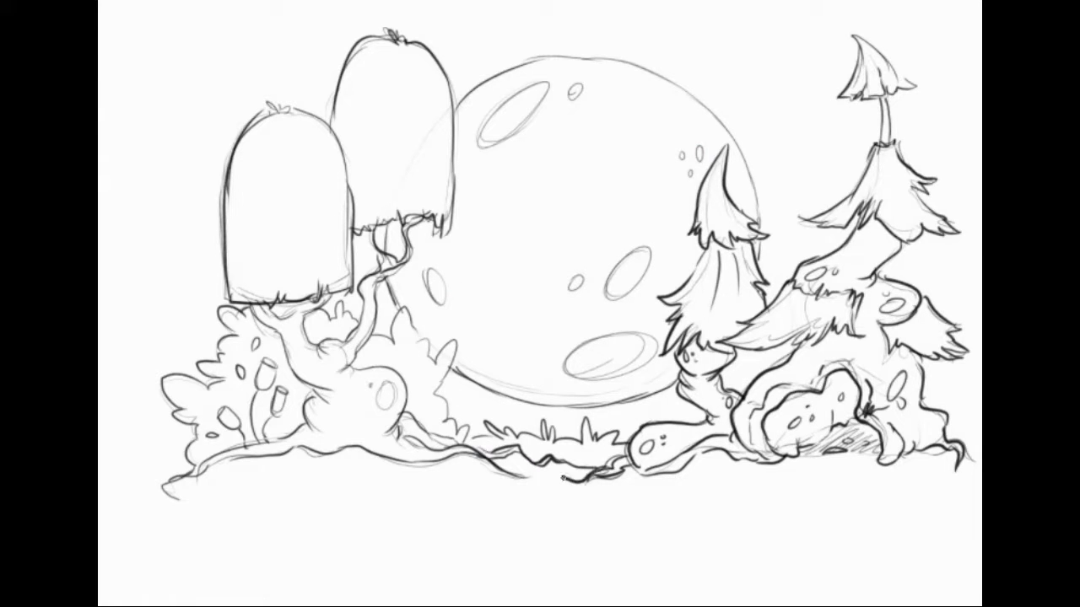
Step: Add clouds beside the moon and left mushroom, plus bats at left and atop the moon
drag(702, 91, 778, 179)
drag(317, 60, 221, 101)
drag(139, 120, 232, 143)
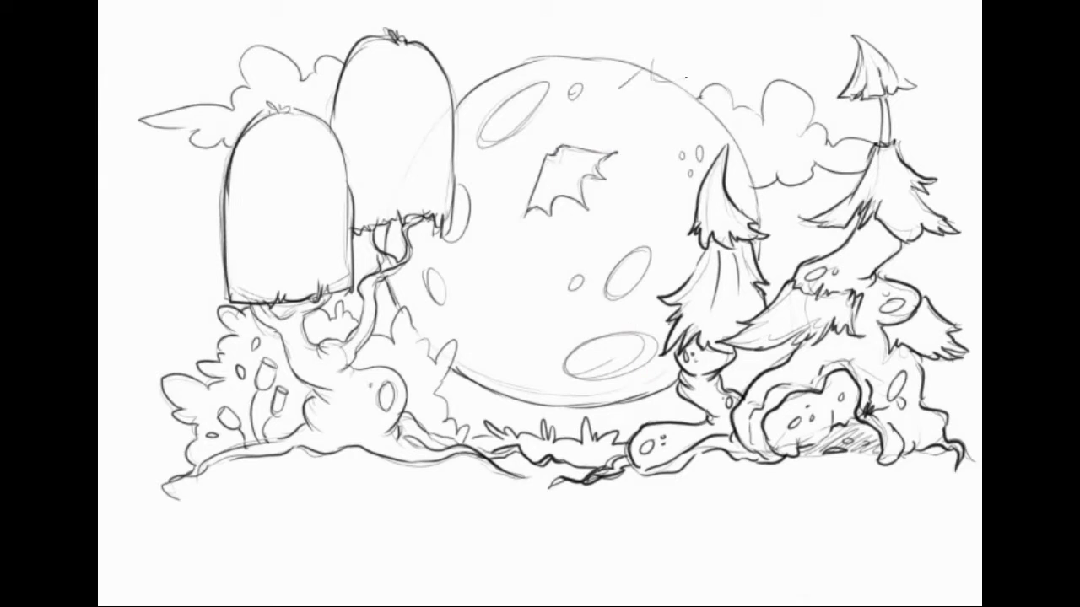
drag(612, 85, 651, 62)
drag(632, 123, 685, 75)
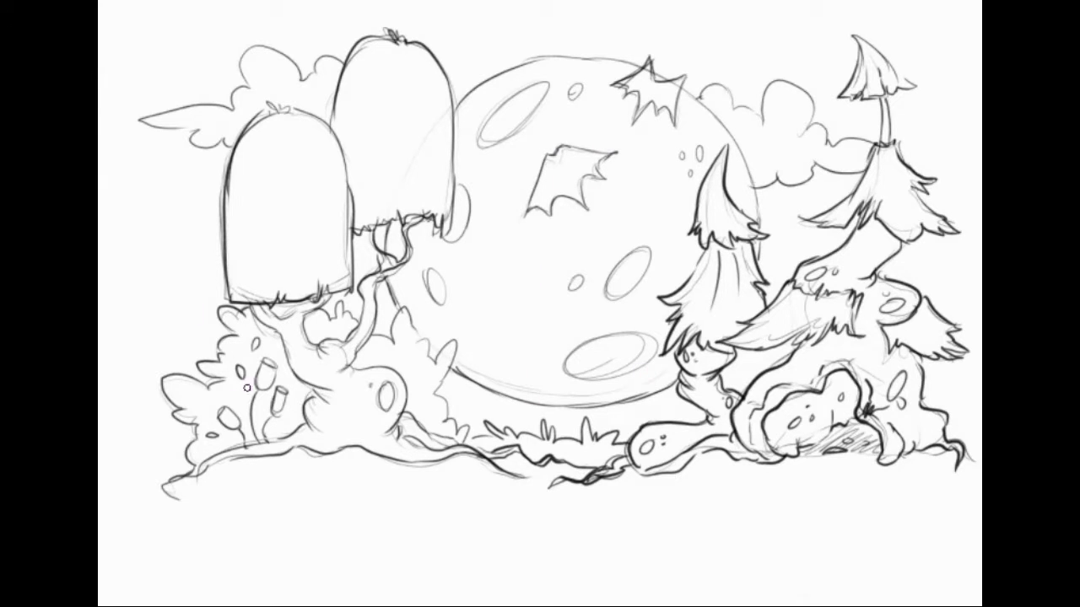
Step: Sketch and ink a flat stone and pebbles on the ground, and ink the bush edge by the moon
mouse_move(295, 505)
mouse_down()
mouse_move(221, 506)
mouse_move(358, 514)
mouse_up()
mouse_move(267, 524)
mouse_down()
mouse_move(319, 504)
mouse_move(360, 511)
mouse_up()
mouse_move(443, 486)
mouse_down()
mouse_move(492, 481)
mouse_move(493, 493)
mouse_up()
drag(700, 486, 742, 477)
drag(414, 321, 417, 346)
drag(430, 381, 461, 344)
Step: Sketch a leafy plant at the far left and ink its leaf outlines
drag(157, 275, 180, 221)
drag(133, 267, 161, 308)
drag(186, 267, 213, 312)
mouse_move(106, 331)
mouse_down()
mouse_move(148, 363)
mouse_move(157, 412)
mouse_up()
drag(190, 355, 132, 372)
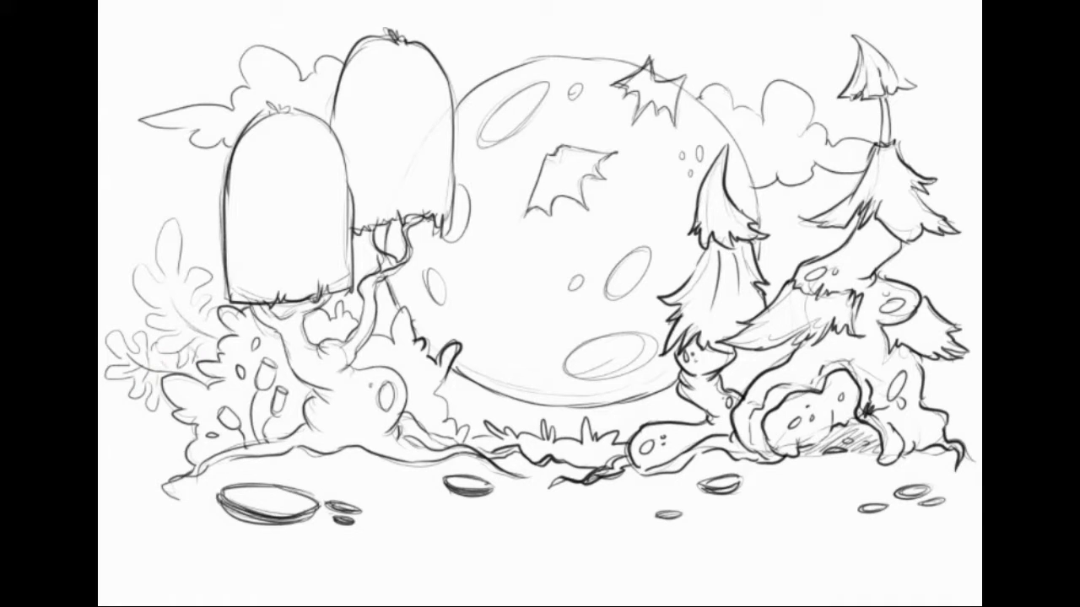
mouse_move(137, 268)
mouse_down()
mouse_move(218, 309)
mouse_move(195, 348)
mouse_up()
mouse_move(108, 331)
mouse_down()
mouse_move(152, 346)
mouse_move(160, 408)
mouse_up()
drag(124, 375, 168, 351)
Step: Add vertical shading strokes to the left mushroom cap
drag(320, 230, 323, 282)
drag(277, 213, 278, 295)
drag(257, 216, 259, 302)
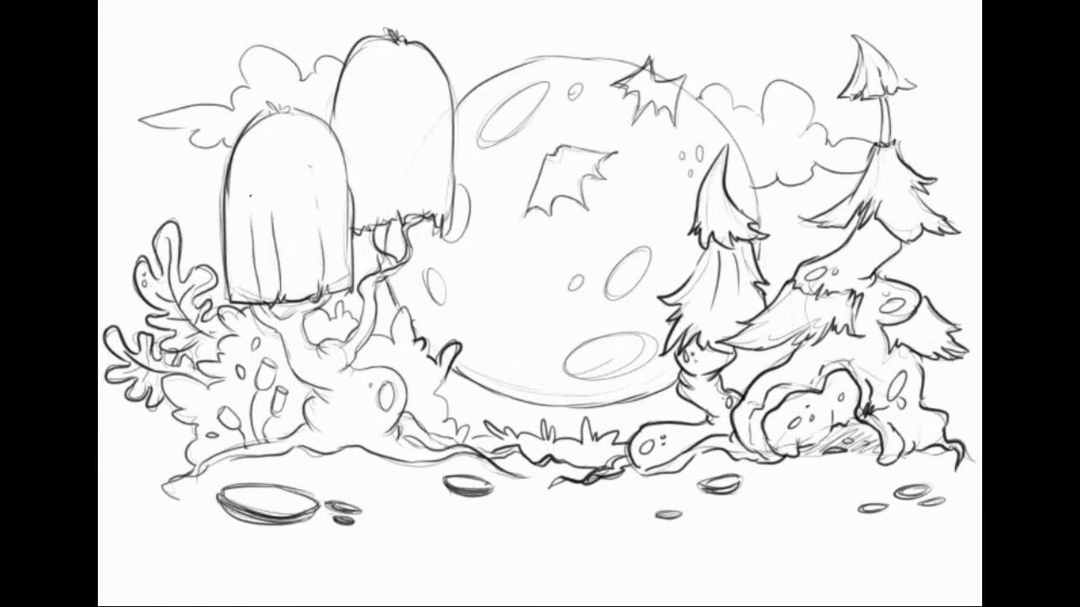
Step: Sketch and ink a small spotted toadstool near the moon, plus a second toadstool beside it
mouse_move(466, 396)
mouse_down()
mouse_move(514, 371)
mouse_move(506, 338)
mouse_move(544, 393)
mouse_up()
mouse_move(532, 354)
mouse_down()
mouse_move(523, 405)
mouse_move(497, 348)
mouse_up()
mouse_move(496, 349)
mouse_down()
mouse_move(511, 392)
mouse_move(577, 416)
mouse_move(624, 405)
mouse_up()
mouse_move(612, 399)
mouse_down()
mouse_move(634, 371)
mouse_move(648, 396)
mouse_up()
drag(629, 400, 623, 428)
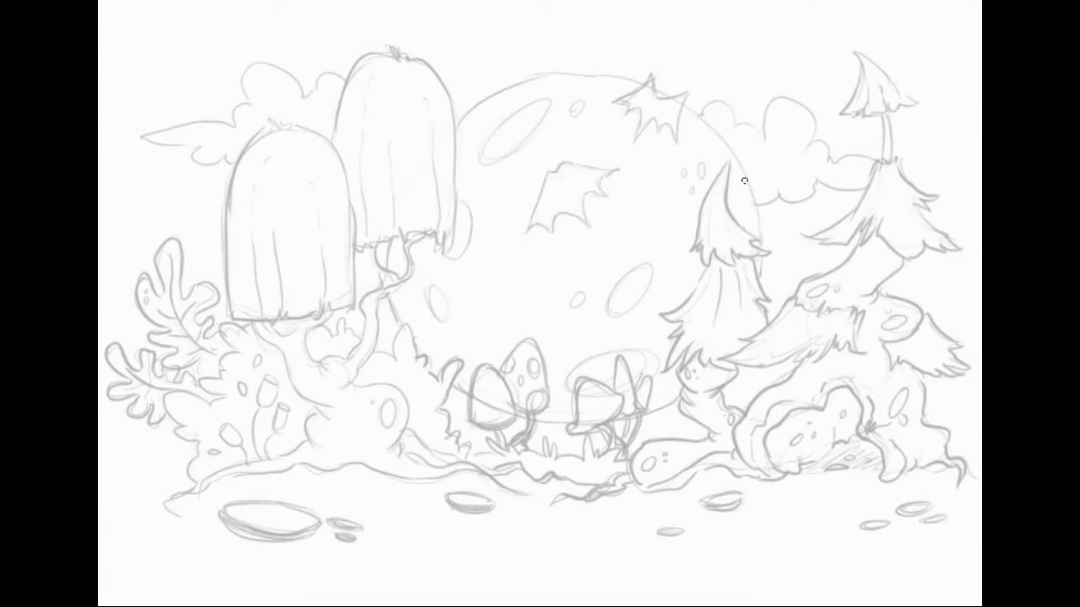
Step: Ink the left mushroom cap's outline in bold black with a jagged fringe along its bottom
drag(203, 304, 224, 511)
drag(206, 277, 206, 353)
mouse_move(220, 172)
mouse_down()
mouse_move(289, 67)
mouse_move(338, 30)
mouse_up()
mouse_move(376, 243)
mouse_down()
mouse_move(354, 203)
mouse_move(321, 34)
mouse_up()
mouse_move(161, 390)
mouse_down()
mouse_move(238, 365)
mouse_move(349, 378)
mouse_up()
drag(278, 426, 337, 410)
mouse_move(363, 515)
mouse_down()
mouse_move(364, 284)
mouse_move(378, 287)
mouse_up()
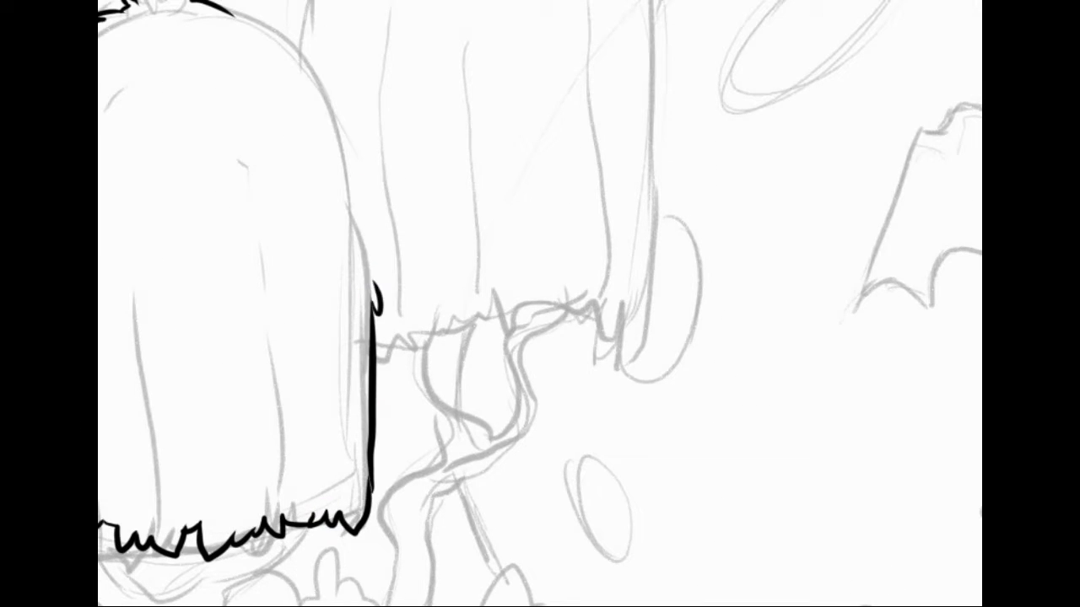
drag(245, 145, 376, 304)
drag(346, 34, 468, 127)
drag(287, 105, 401, 245)
Step: Fill the left cap with hairy vertical ink strokes
drag(253, 302, 342, 314)
drag(363, 203, 413, 174)
drag(251, 362, 268, 390)
drag(251, 332, 253, 204)
mouse_move(300, 375)
mouse_down()
mouse_move(302, 334)
mouse_move(281, 390)
mouse_up()
drag(380, 347, 382, 414)
drag(407, 197, 409, 260)
drag(462, 60, 460, 145)
drag(401, 85, 413, 137)
drag(368, 99, 371, 280)
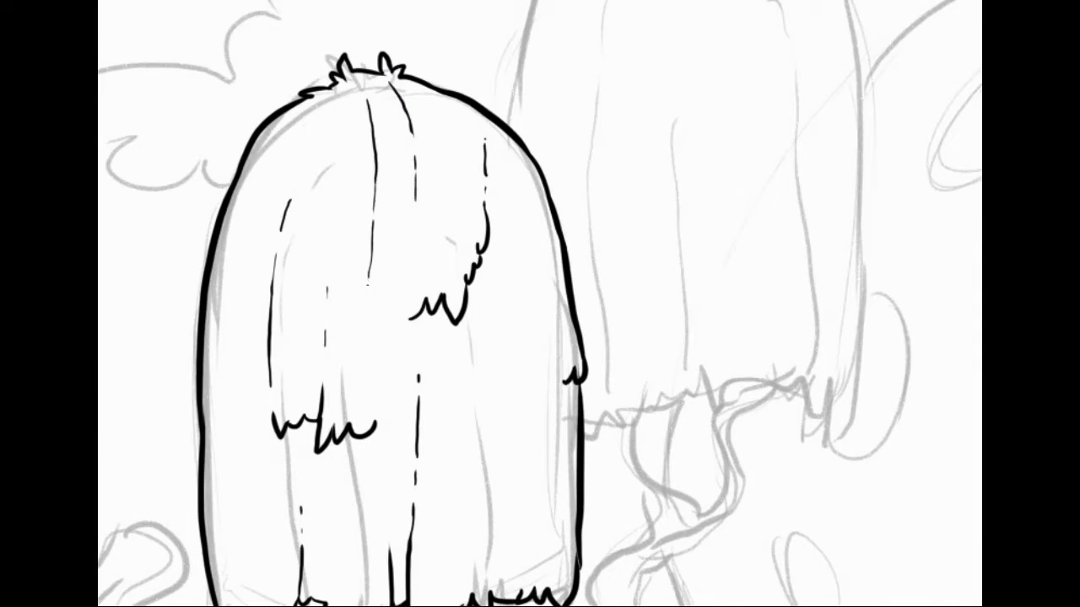
drag(253, 368, 238, 445)
drag(400, 290, 402, 389)
drag(422, 94, 439, 201)
mouse_move(350, 332)
mouse_down()
mouse_move(349, 413)
mouse_move(506, 135)
mouse_move(591, 168)
mouse_up()
Step: Ink the right cap's outline and jagged fringe, and add hairy texture inside it
drag(658, 506, 494, 228)
mouse_move(237, 426)
mouse_down()
mouse_move(371, 375)
mouse_move(506, 351)
mouse_up()
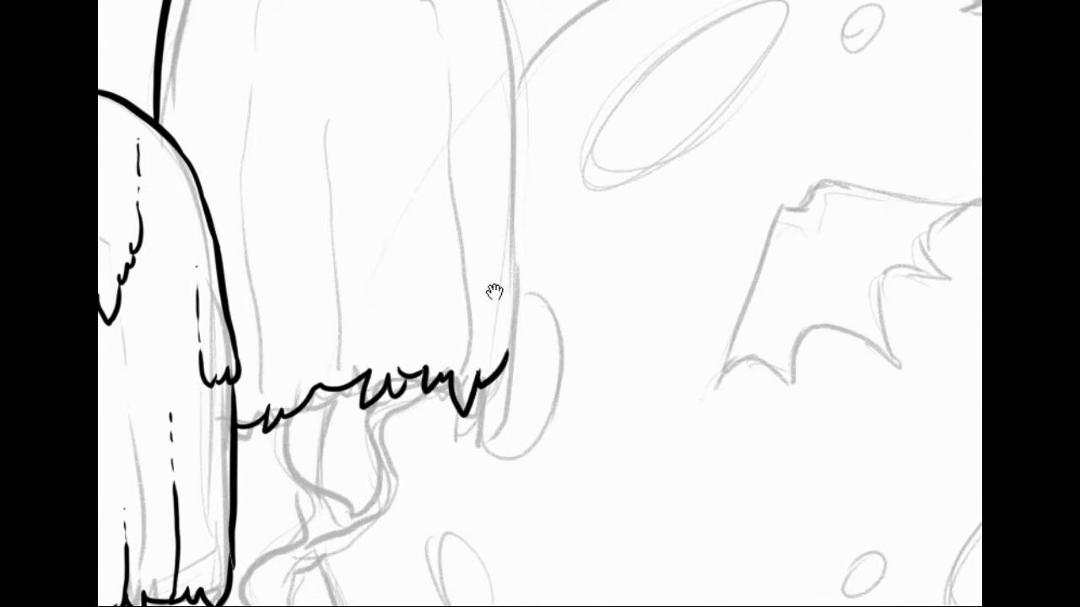
drag(447, 97, 470, 314)
drag(371, 37, 431, 116)
drag(321, 144, 292, 355)
drag(430, 68, 486, 346)
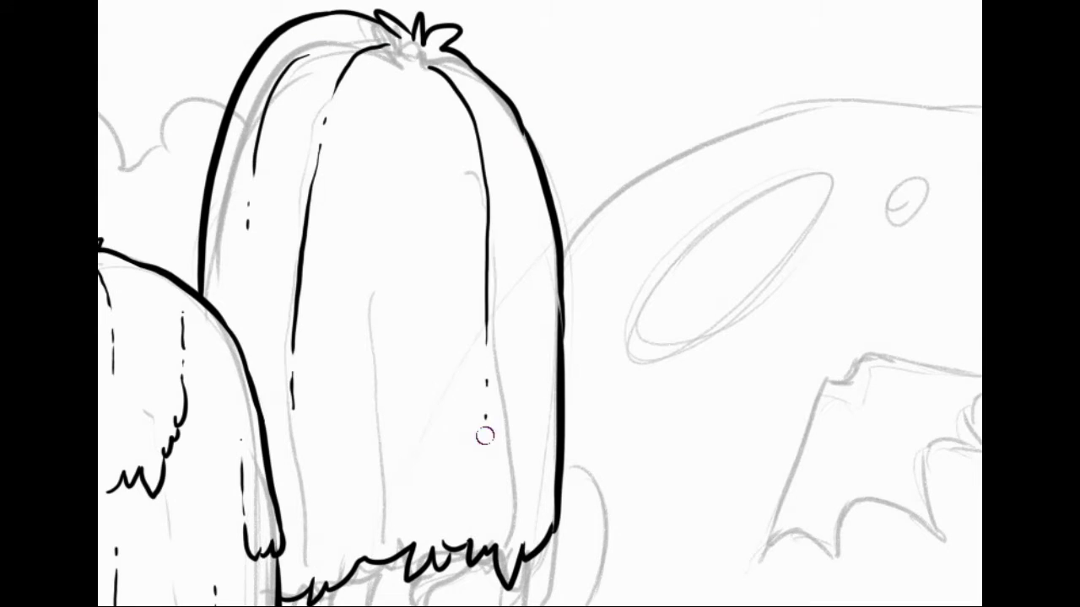
drag(486, 425, 481, 488)
drag(390, 145, 314, 253)
mouse_move(474, 329)
mouse_down()
mouse_move(449, 374)
mouse_move(500, 381)
mouse_up()
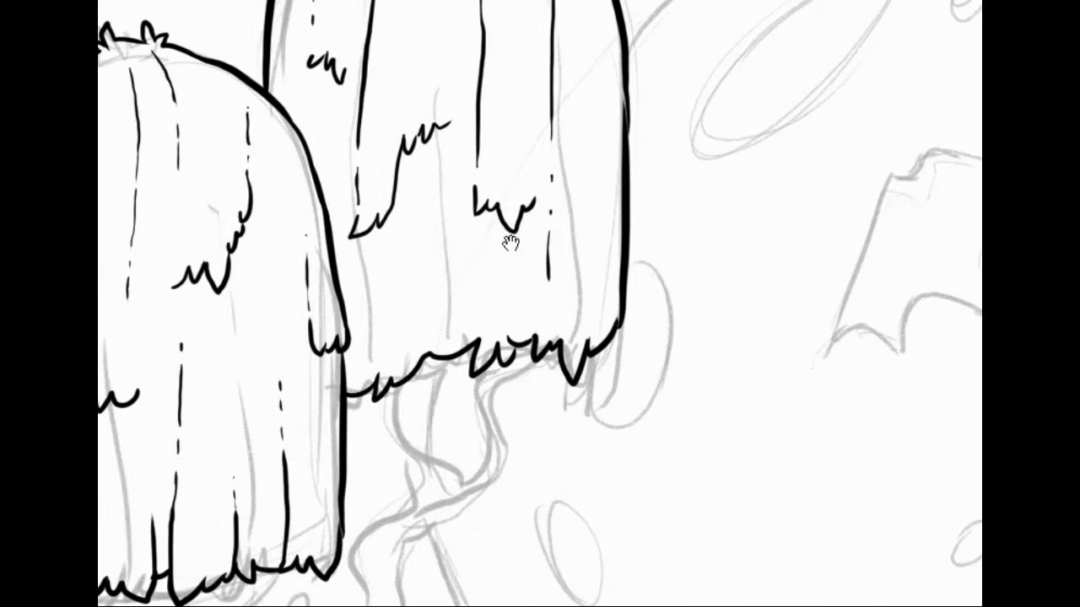
Step: Ink the twisting branches beneath the caps up to the canopy
mouse_move(179, 300)
mouse_down()
mouse_move(279, 390)
mouse_move(241, 314)
mouse_move(282, 352)
mouse_move(410, 270)
mouse_up()
mouse_move(460, 211)
mouse_down()
mouse_move(371, 325)
mouse_move(426, 378)
mouse_move(449, 378)
mouse_move(462, 242)
mouse_move(426, 126)
mouse_up()
mouse_move(439, 169)
mouse_down()
mouse_move(418, 122)
mouse_move(477, 91)
mouse_move(466, 173)
mouse_move(510, 211)
mouse_move(519, 105)
mouse_move(523, 232)
mouse_move(451, 282)
mouse_move(430, 363)
mouse_move(527, 186)
mouse_up()
Step: Ink the root creature's belly outline, lower curves and the long sweeping roots
drag(535, 211, 456, 316)
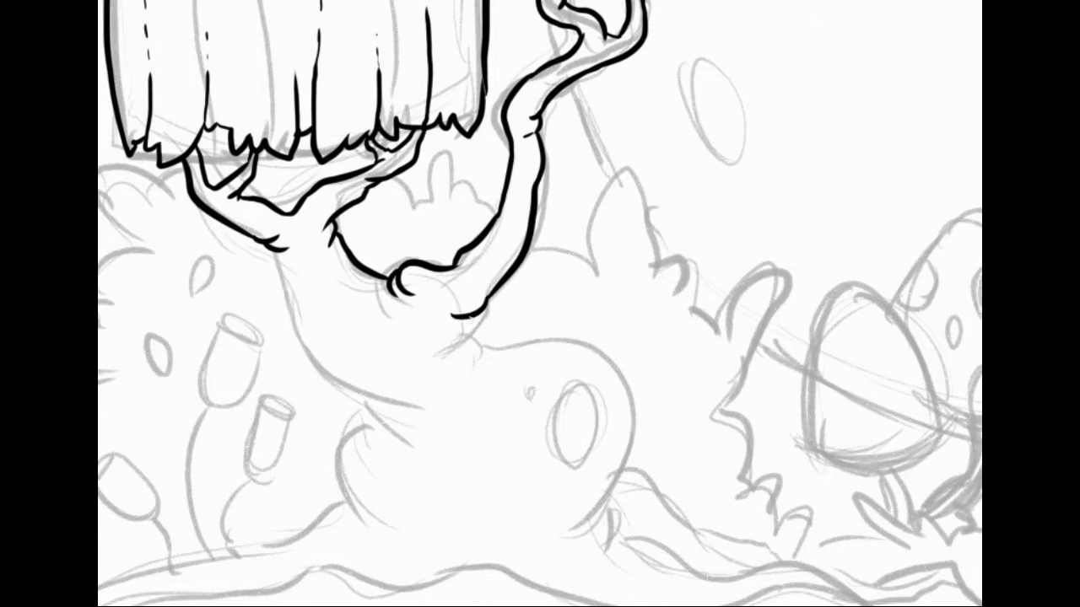
drag(284, 279, 373, 147)
mouse_move(439, 262)
mouse_down()
mouse_move(506, 321)
mouse_move(374, 361)
mouse_move(620, 312)
mouse_move(533, 439)
mouse_up()
drag(603, 371, 564, 443)
drag(642, 421, 613, 285)
drag(594, 346, 831, 379)
mouse_move(278, 253)
mouse_down()
mouse_move(586, 242)
mouse_move(261, 400)
mouse_move(175, 485)
mouse_up()
Step: Ink the lower root, the ground line and a thickened root tail
mouse_move(237, 428)
mouse_down()
mouse_move(439, 355)
mouse_move(263, 395)
mouse_up()
mouse_move(396, 388)
mouse_down()
mouse_move(535, 381)
mouse_move(656, 403)
mouse_up()
mouse_move(703, 377)
mouse_down()
mouse_move(421, 360)
mouse_move(632, 413)
mouse_move(687, 415)
mouse_up()
drag(502, 392, 553, 367)
drag(363, 243, 473, 334)
Step: Ink the creature's eye, head oval, trunk spots and the curl near the armpit
drag(490, 253, 472, 333)
mouse_move(439, 253)
mouse_down()
mouse_move(447, 244)
mouse_move(417, 246)
mouse_up()
mouse_move(427, 272)
mouse_down()
mouse_move(482, 316)
mouse_move(529, 335)
mouse_up()
drag(291, 270, 305, 285)
drag(405, 211, 390, 236)
mouse_move(103, 397)
mouse_down()
mouse_move(268, 323)
mouse_move(291, 384)
mouse_up()
Step: Ink the cup-shaped buds on their stems, undoing one stray stem stroke
mouse_move(257, 319)
mouse_down()
mouse_move(316, 425)
mouse_move(296, 363)
mouse_up()
mouse_move(342, 420)
mouse_down()
mouse_move(347, 181)
mouse_move(409, 226)
mouse_move(389, 333)
mouse_move(437, 280)
mouse_up()
key(ctrl+z)
drag(405, 278, 518, 346)
Step: Ink the spiky leafy bush outline beside the trunk down to the ground
mouse_move(278, 552)
mouse_down()
mouse_move(211, 371)
mouse_move(311, 331)
mouse_move(447, 97)
mouse_move(489, 114)
mouse_up()
drag(426, 172, 476, 131)
mouse_move(573, 155)
mouse_down()
mouse_move(645, 114)
mouse_move(427, 87)
mouse_up()
mouse_move(488, 182)
mouse_down()
mouse_move(609, 198)
mouse_move(680, 314)
mouse_move(675, 335)
mouse_up()
drag(683, 257, 667, 346)
Step: Fill the bush with leaf-shaped spots and a curved inner stroke
drag(759, 335, 763, 380)
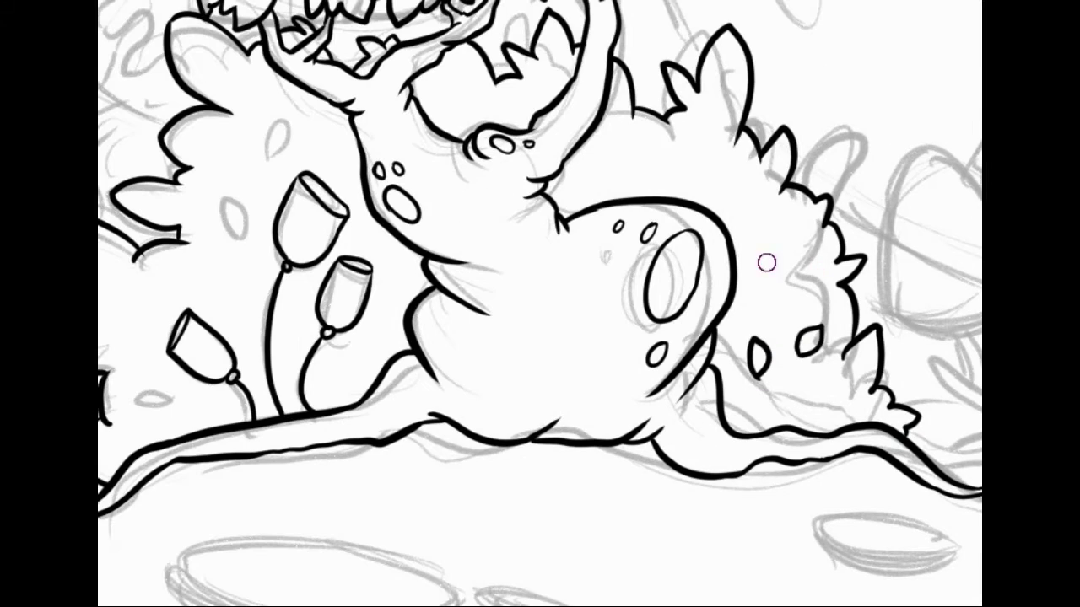
drag(810, 325, 802, 356)
drag(607, 148, 612, 177)
drag(709, 139, 734, 194)
drag(750, 240, 764, 259)
drag(211, 306, 218, 320)
drag(470, 167, 485, 198)
drag(492, 209, 505, 233)
mouse_move(403, 59)
mouse_down()
mouse_move(369, 210)
mouse_move(296, 253)
mouse_move(393, 296)
mouse_move(467, 464)
mouse_move(439, 149)
mouse_move(447, 211)
mouse_move(495, 270)
mouse_move(503, 344)
mouse_up()
Step: Ink the central and side veins of the big leaf
mouse_move(384, 94)
mouse_down()
mouse_move(405, 241)
mouse_move(538, 413)
mouse_up()
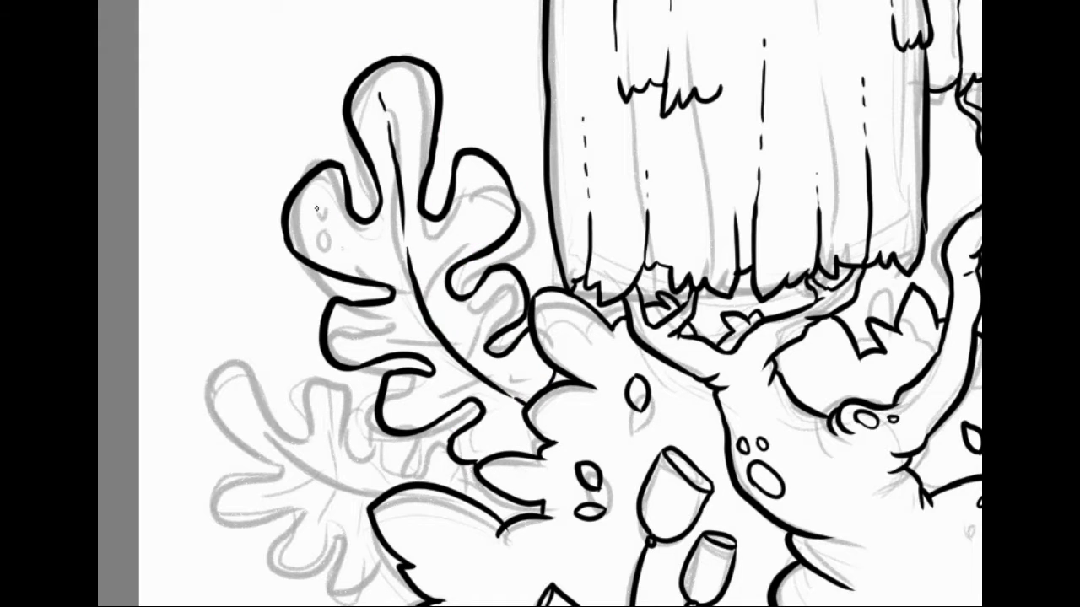
drag(316, 207, 406, 263)
drag(472, 211, 417, 287)
drag(464, 372, 498, 309)
drag(408, 409, 449, 393)
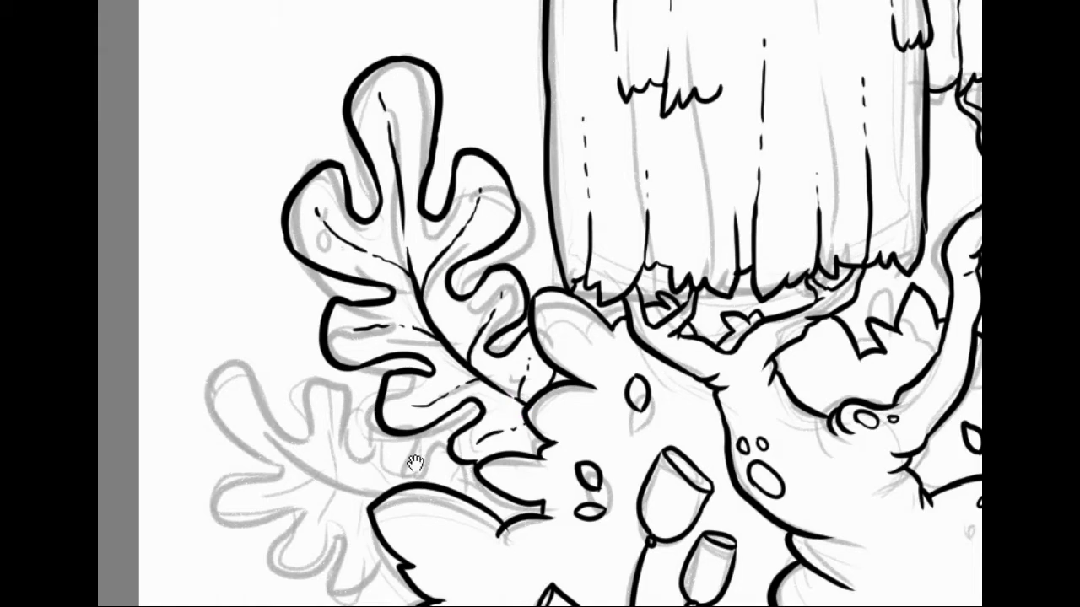
Step: Ink the lower-left leaf's outline, bottom lobes and inner veins
drag(415, 462, 405, 294)
mouse_move(203, 253)
mouse_down()
mouse_move(371, 221)
mouse_move(462, 253)
mouse_up()
mouse_move(270, 295)
mouse_down()
mouse_move(221, 354)
mouse_move(288, 410)
mouse_move(381, 377)
mouse_up()
drag(226, 225, 371, 319)
drag(240, 325, 314, 298)
drag(327, 251, 342, 297)
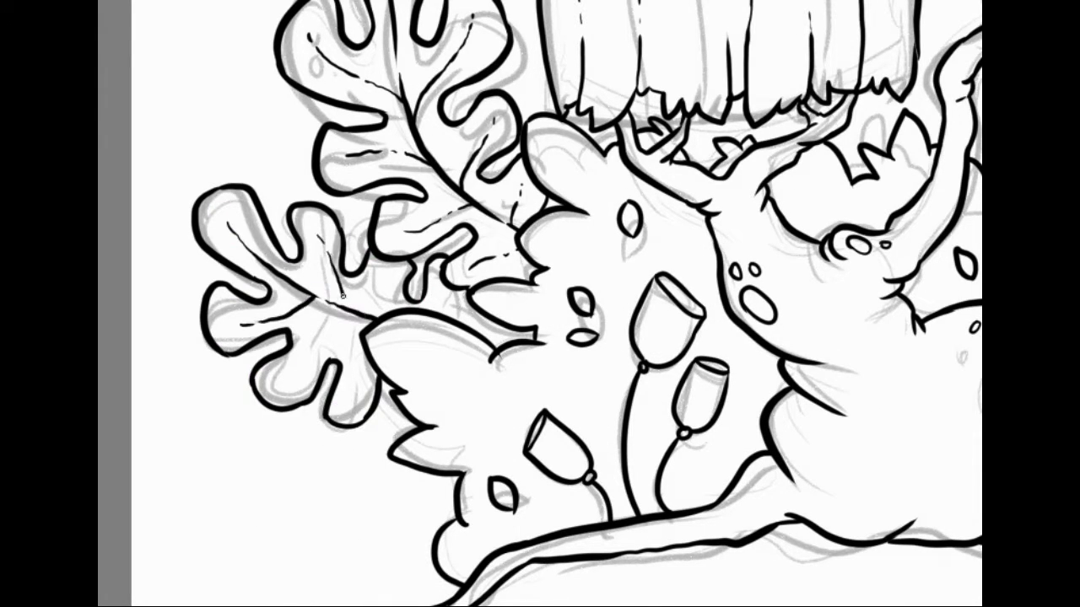
Step: Ink a small bud and the two small winged bugs, dotting an eye
scroll(434, 309, up, 3)
scroll(435, 309, up, 1)
mouse_move(273, 288)
mouse_down()
mouse_move(253, 297)
mouse_move(310, 276)
mouse_up()
scroll(419, 162, up, 5)
drag(419, 163, 371, 181)
drag(443, 156, 459, 135)
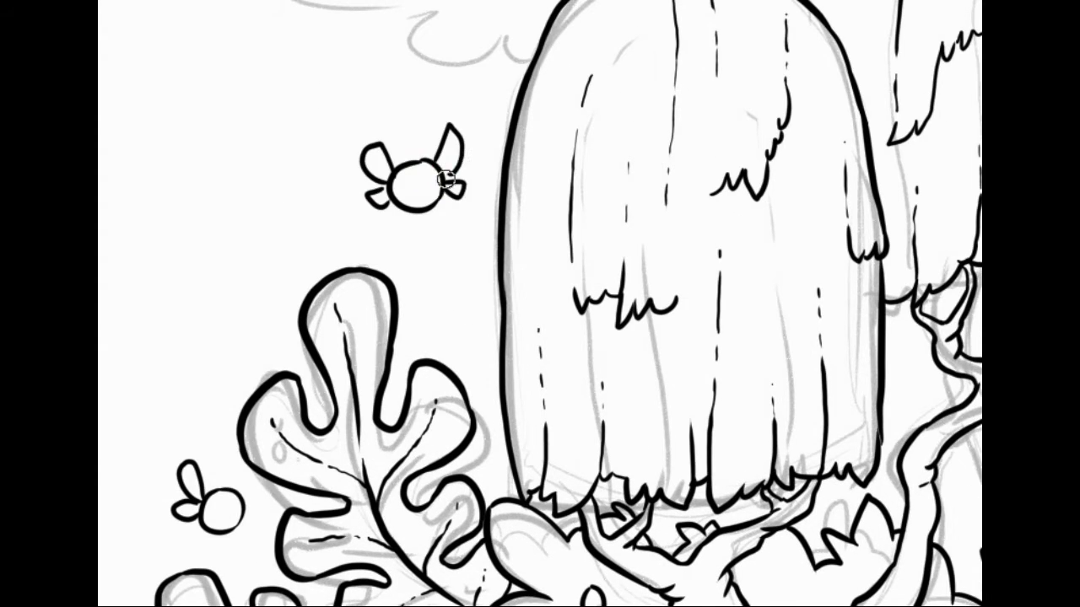
scroll(405, 211, up, 3)
drag(194, 599, 296, 443)
click(295, 438)
Step: Outline the ground pebbles from the left pebble to the one on the right
scroll(358, 391, down, 2)
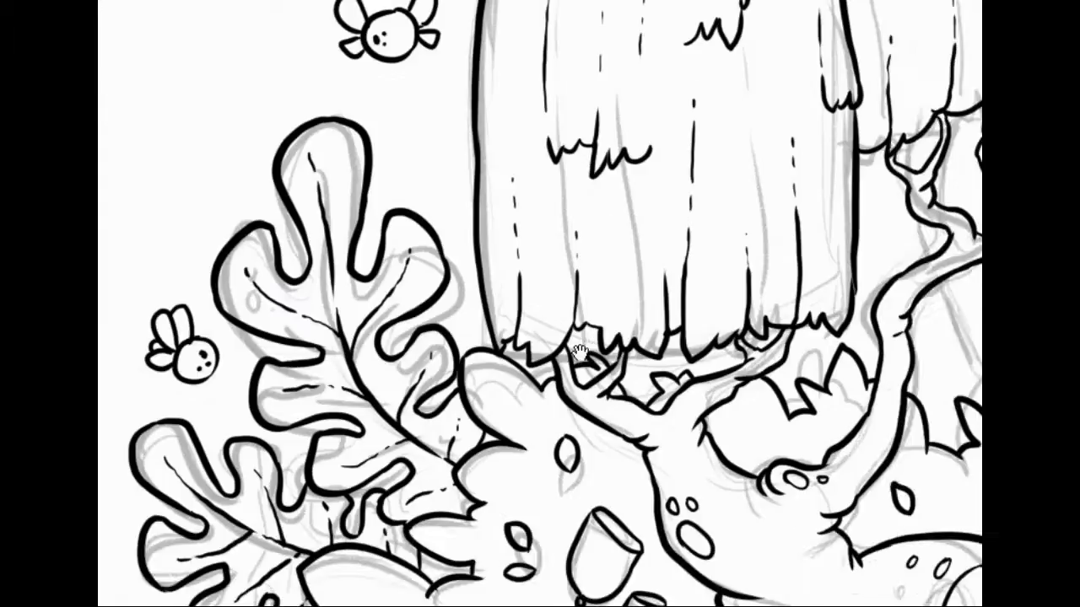
scroll(358, 390, down, 5)
mouse_move(272, 361)
mouse_down()
mouse_move(447, 439)
mouse_move(551, 415)
mouse_move(456, 433)
mouse_move(523, 436)
mouse_up()
scroll(456, 434, right, 4)
drag(421, 387, 511, 400)
drag(435, 435, 494, 440)
scroll(472, 435, down, 2)
scroll(472, 434, right, 5)
mouse_move(553, 245)
mouse_down()
mouse_move(662, 236)
mouse_move(684, 270)
mouse_up()
mouse_move(595, 294)
mouse_down()
mouse_move(649, 270)
mouse_move(459, 599)
mouse_up()
Step: Ink the first mushroom's cap, base and two-line stem plus a row of grass blades
drag(463, 185, 515, 362)
drag(460, 177, 573, 329)
drag(506, 359, 561, 325)
drag(540, 414, 317, 368)
mouse_move(246, 369)
mouse_down()
mouse_move(470, 413)
mouse_move(631, 405)
mouse_up()
mouse_move(566, 396)
mouse_down()
mouse_move(607, 426)
mouse_move(649, 371)
mouse_up()
drag(648, 415, 666, 381)
drag(297, 325, 291, 377)
mouse_move(305, 325)
mouse_down()
mouse_move(317, 388)
mouse_move(361, 301)
mouse_up()
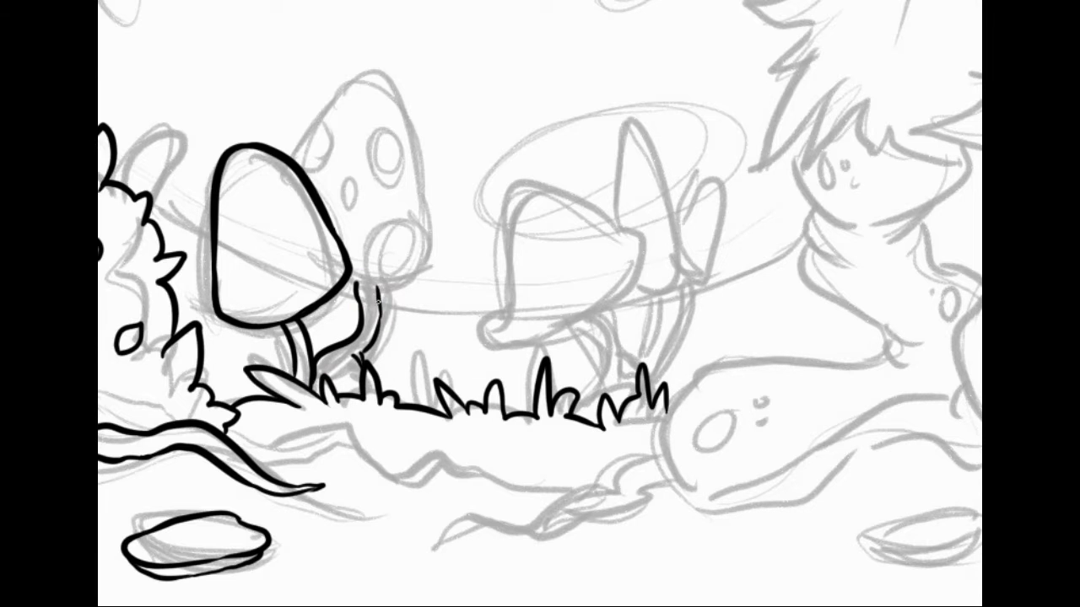
Step: Ink the spotted mushroom's domed cap, its spots and underside line
mouse_move(296, 162)
mouse_down()
mouse_move(428, 236)
mouse_move(432, 257)
mouse_up()
drag(328, 111, 303, 157)
drag(373, 110, 371, 159)
drag(354, 209, 356, 226)
drag(432, 252, 382, 285)
drag(338, 74, 371, 78)
Step: Ink the next mushroom's cap and stem, the tall pointed cap and the small cap behind
drag(506, 296, 326, 300)
drag(314, 342, 419, 218)
drag(326, 343, 447, 266)
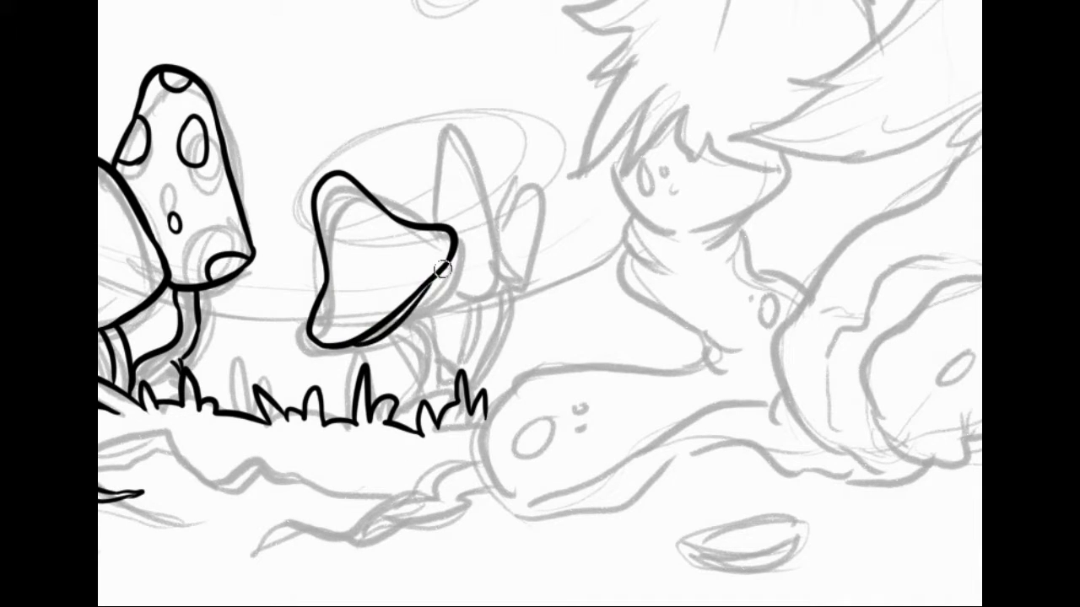
drag(396, 403, 411, 314)
mouse_move(439, 240)
mouse_down()
mouse_move(447, 135)
mouse_move(466, 297)
mouse_up()
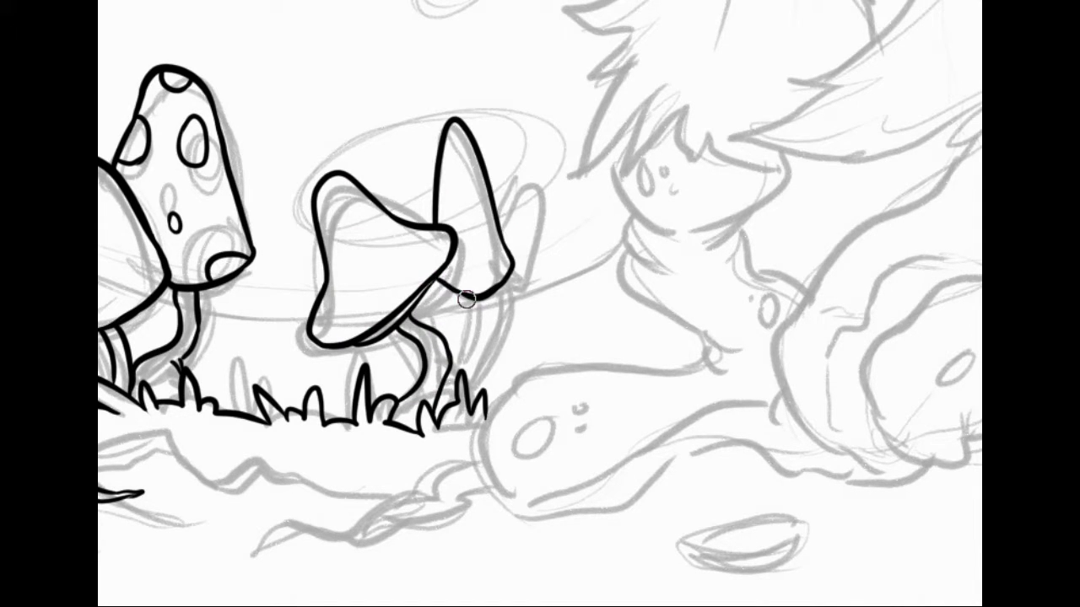
drag(479, 354, 418, 390)
mouse_move(439, 258)
mouse_down()
mouse_move(456, 350)
mouse_move(423, 452)
mouse_up()
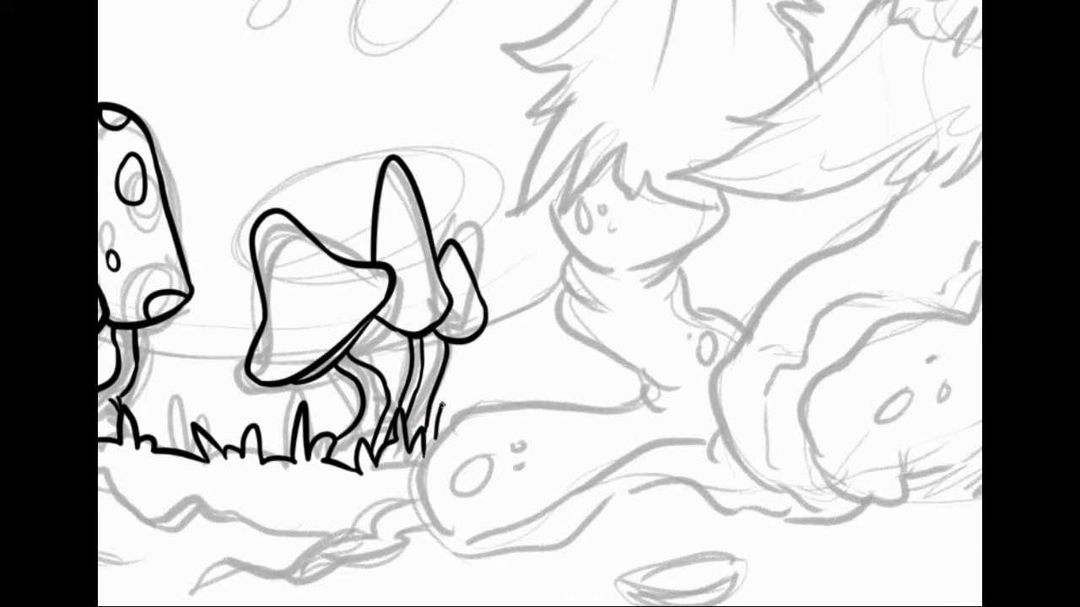
Step: Add stem lines on the right mushroom and trace a line along the lower-left branch
drag(458, 345, 427, 452)
drag(489, 354, 706, 210)
mouse_move(211, 331)
mouse_down()
mouse_move(274, 302)
mouse_move(577, 337)
mouse_up()
mouse_move(81, 332)
mouse_down()
mouse_move(180, 296)
mouse_move(636, 294)
mouse_up()
Step: Outline the pine's top tier edges and jagged bottom, starting the next tier's left edge
drag(700, 116, 639, 357)
drag(550, 253, 632, 313)
drag(447, 388, 496, 422)
mouse_move(469, 130)
mouse_down()
mouse_move(575, 378)
mouse_move(496, 422)
mouse_move(523, 207)
mouse_up()
mouse_move(418, 207)
mouse_down()
mouse_move(328, 378)
mouse_move(314, 455)
mouse_move(260, 376)
mouse_move(397, 354)
mouse_move(435, 442)
mouse_up()
Step: Ink the left pine's tier edges with fur strokes and inner lines
drag(516, 301, 447, 348)
mouse_move(435, 169)
mouse_down()
mouse_move(489, 260)
mouse_move(488, 350)
mouse_up()
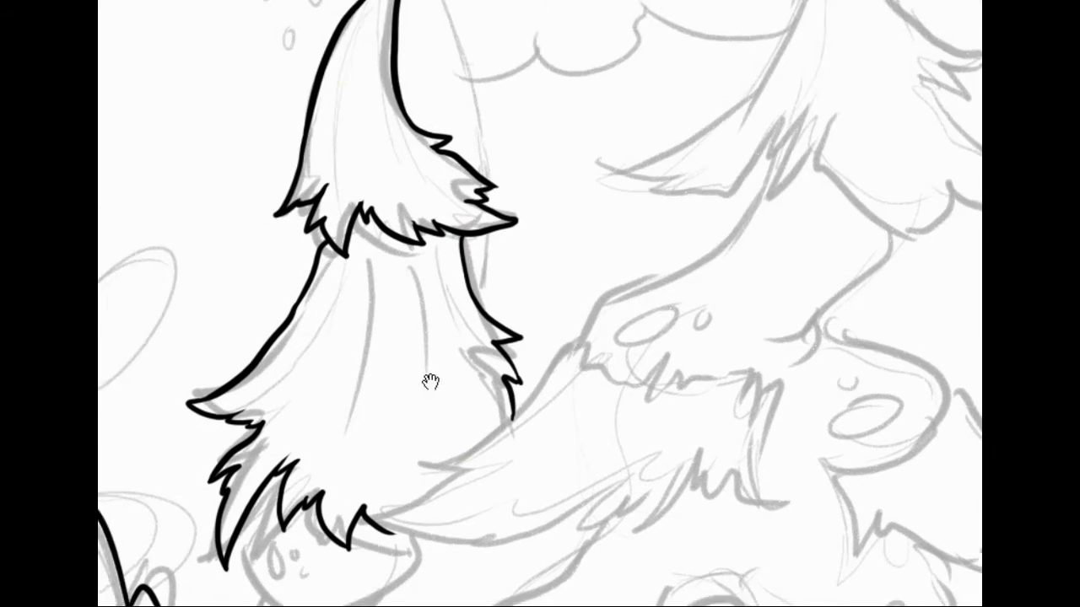
drag(370, 42, 363, 169)
drag(384, 156, 422, 207)
drag(351, 174, 309, 306)
drag(363, 278, 327, 344)
drag(414, 151, 389, 268)
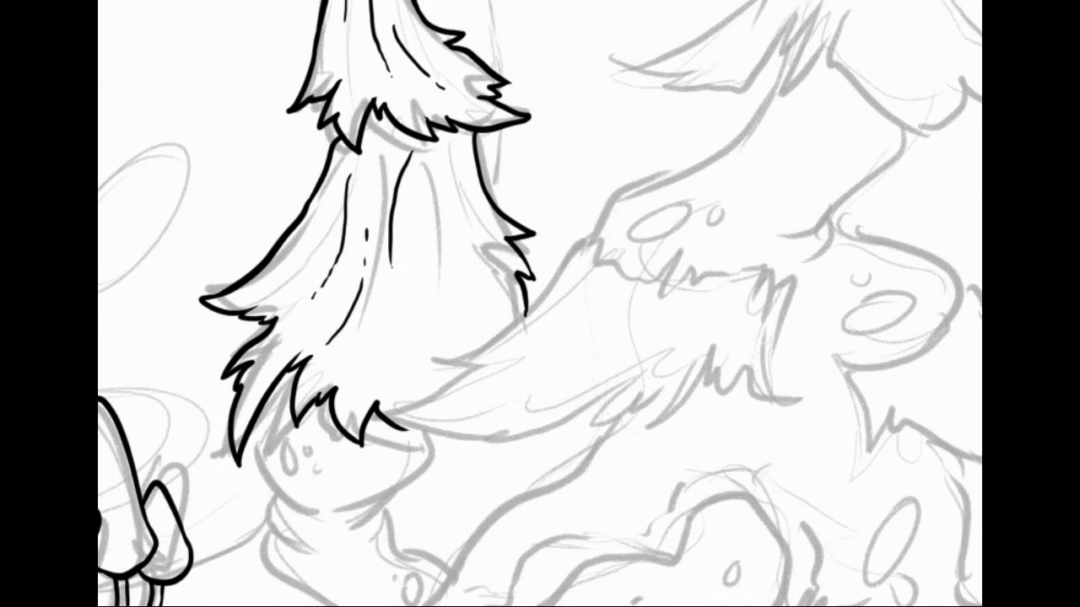
drag(447, 179, 427, 268)
drag(312, 241, 297, 279)
Step: Ink the ground line, the root blob with its eye and dots, and the trunk's neck and snout
drag(272, 245, 363, 345)
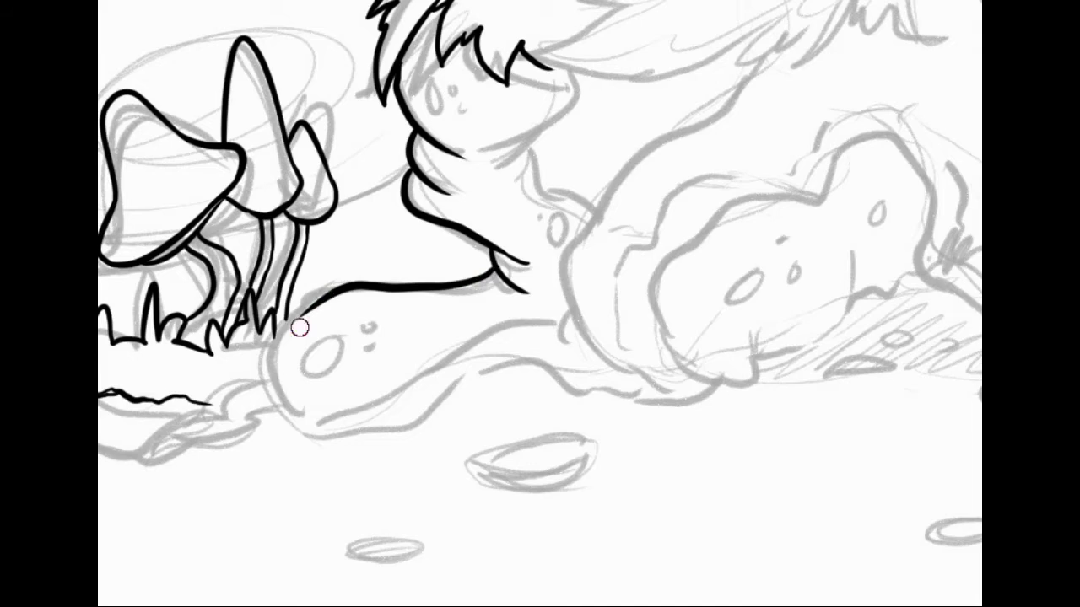
drag(303, 312, 263, 362)
mouse_move(498, 291)
mouse_down()
mouse_move(265, 382)
mouse_move(569, 332)
mouse_up()
drag(436, 340, 646, 218)
mouse_move(337, 354)
mouse_down()
mouse_move(450, 350)
mouse_move(628, 279)
mouse_up()
drag(312, 426, 261, 472)
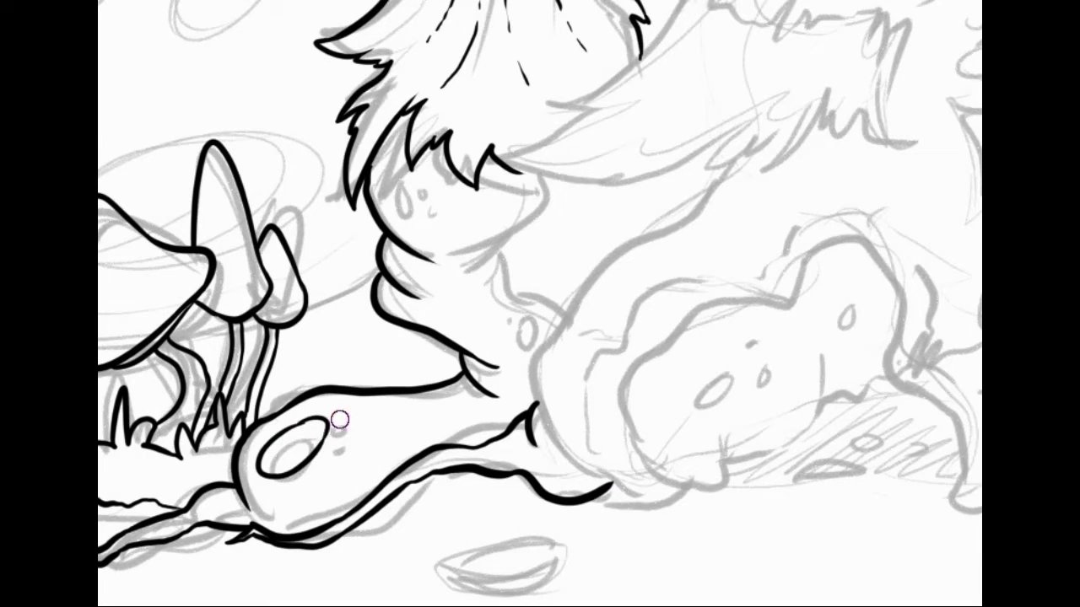
drag(338, 413, 333, 439)
drag(485, 258, 410, 319)
mouse_move(459, 314)
mouse_down()
mouse_move(444, 340)
mouse_move(502, 393)
mouse_up()
drag(472, 390, 461, 415)
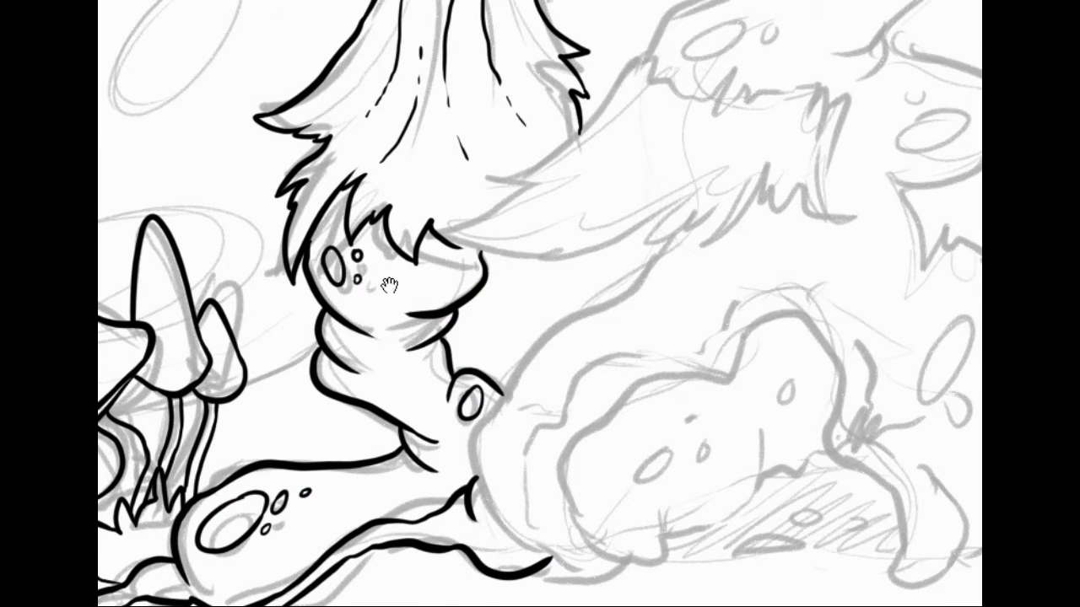
Step: Ink the tall right pine's top tier with interior lines and a jagged fur edge
drag(388, 285, 422, 546)
mouse_move(554, 167)
mouse_down()
mouse_move(590, 359)
mouse_move(675, 273)
mouse_move(506, 231)
mouse_up()
drag(519, 287, 506, 329)
drag(424, 236, 422, 277)
drag(447, 177, 481, 299)
drag(481, 220, 493, 282)
Step: Ink the next tier's contours, jagged lower-right fur edge and inner hatching
drag(436, 356, 412, 196)
drag(477, 275, 531, 342)
mouse_move(527, 135)
mouse_down()
mouse_move(451, 260)
mouse_move(342, 348)
mouse_move(514, 299)
mouse_move(591, 413)
mouse_up()
drag(455, 274, 537, 315)
drag(447, 321, 506, 359)
drag(472, 338, 553, 418)
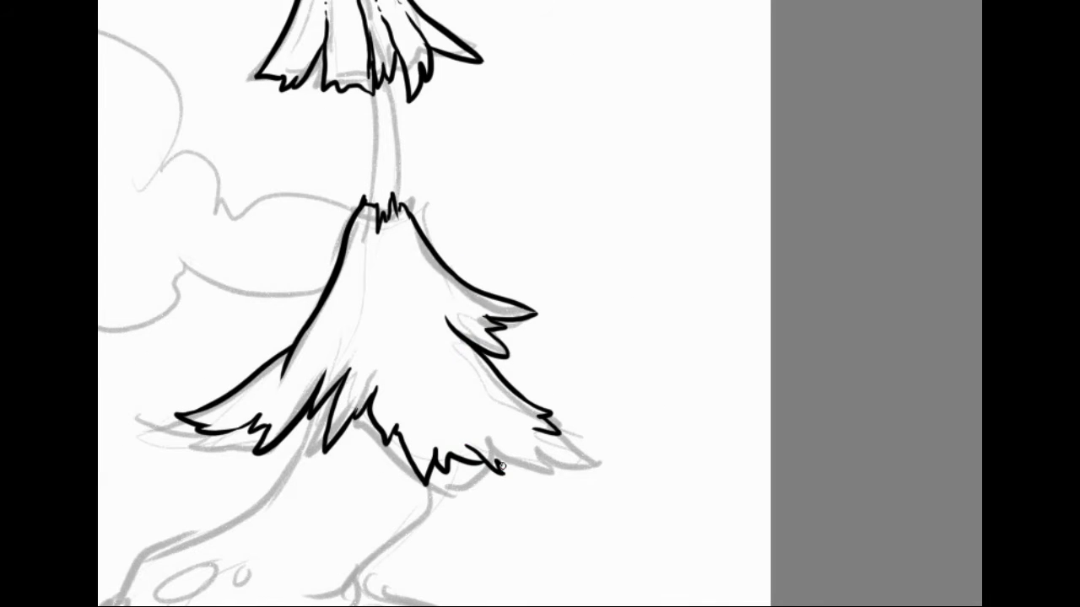
drag(500, 466, 558, 471)
drag(424, 277, 438, 301)
drag(457, 407, 475, 426)
Step: Ink the trunk sides, the lower ear's fur contour and hatching, and the furry trunk base
drag(419, 355, 465, 440)
drag(380, 253, 372, 342)
drag(355, 290, 365, 179)
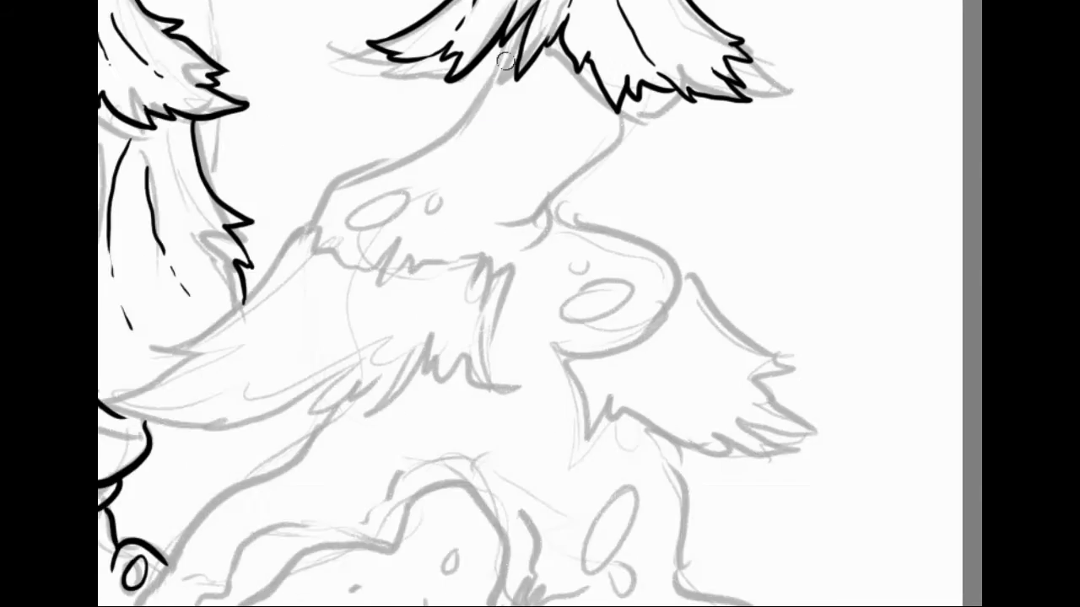
drag(506, 59, 317, 223)
mouse_move(628, 99)
mouse_down()
mouse_move(544, 201)
mouse_move(679, 316)
mouse_up()
drag(543, 321, 645, 398)
mouse_move(654, 234)
mouse_down()
mouse_move(732, 310)
mouse_move(713, 371)
mouse_up()
drag(595, 253, 529, 390)
drag(523, 253, 548, 314)
mouse_move(221, 154)
mouse_down()
mouse_move(380, 195)
mouse_move(417, 229)
mouse_up()
mouse_move(285, 154)
mouse_down()
mouse_move(160, 258)
mouse_move(189, 325)
mouse_move(304, 287)
mouse_move(384, 300)
mouse_move(449, 211)
mouse_move(462, 249)
mouse_up()
Step: Ink fur strokes and spot ellipses on the neck plus a lower-left contour
mouse_move(371, 76)
mouse_down()
mouse_move(377, 86)
mouse_move(357, 95)
mouse_up()
drag(494, 148, 479, 122)
drag(574, 202, 552, 177)
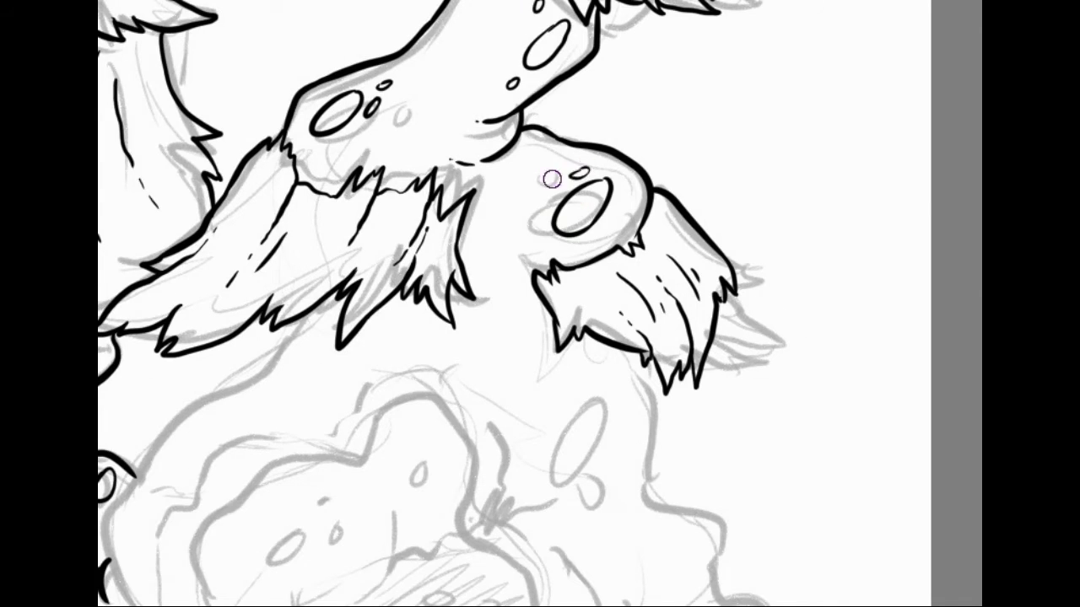
drag(372, 243, 245, 430)
Step: Ink the legs and back, the right leg's oval spot and dots, and the jagged belly line
mouse_move(382, 520)
mouse_down()
mouse_move(422, 314)
mouse_move(564, 236)
mouse_move(629, 371)
mouse_move(742, 506)
mouse_move(924, 523)
mouse_up()
mouse_move(759, 211)
mouse_down()
mouse_move(810, 371)
mouse_move(924, 527)
mouse_up()
drag(820, 389, 823, 384)
drag(760, 268, 756, 272)
drag(732, 241, 748, 225)
drag(752, 366, 750, 369)
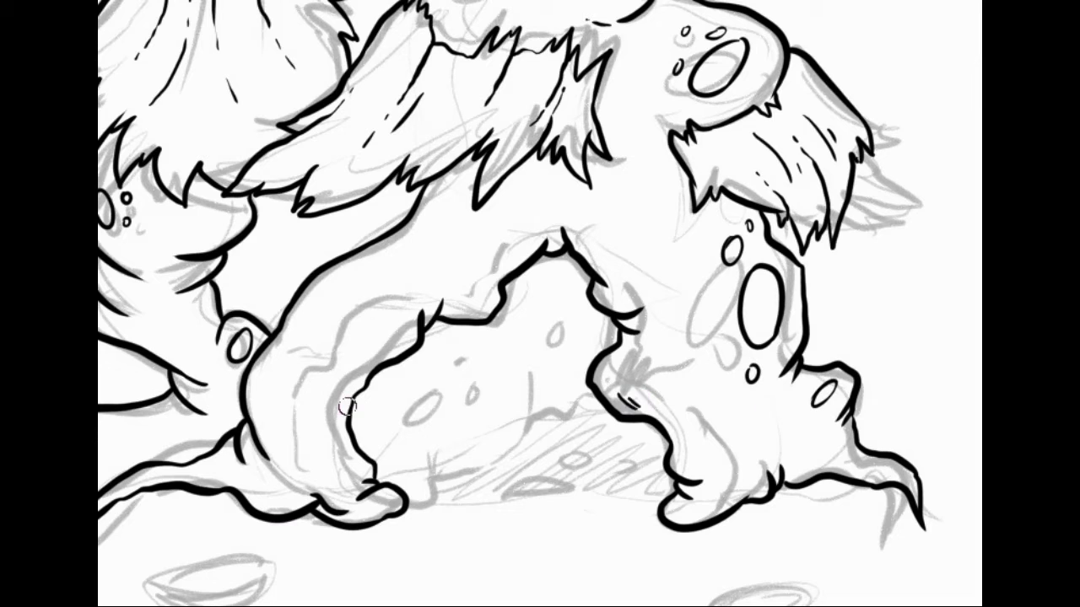
drag(421, 490, 544, 423)
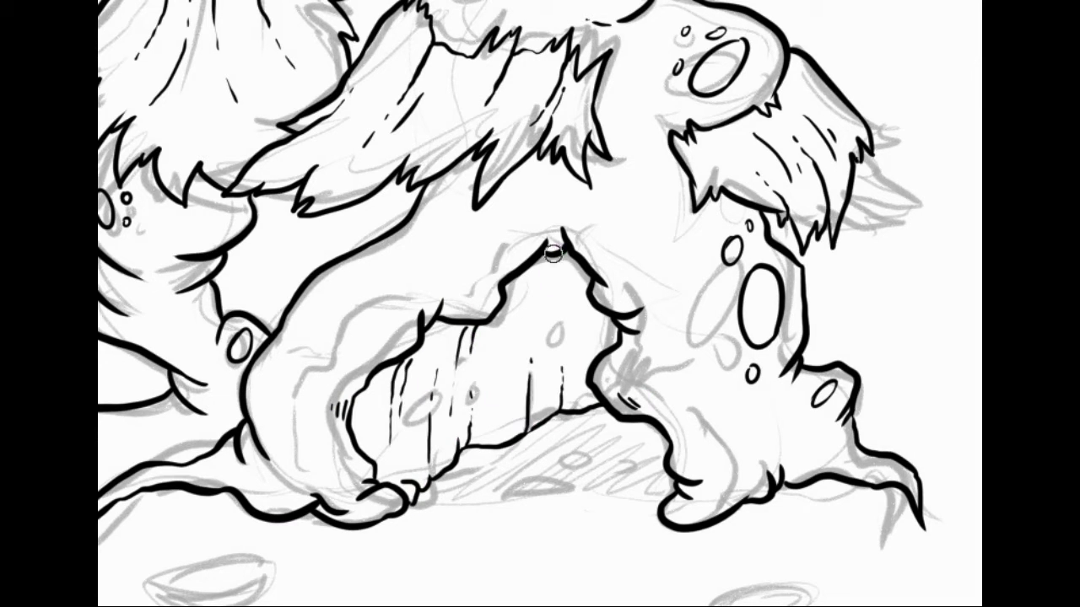
Step: Outline the scattered pebbles on the ground beneath the tree
drag(505, 479, 514, 493)
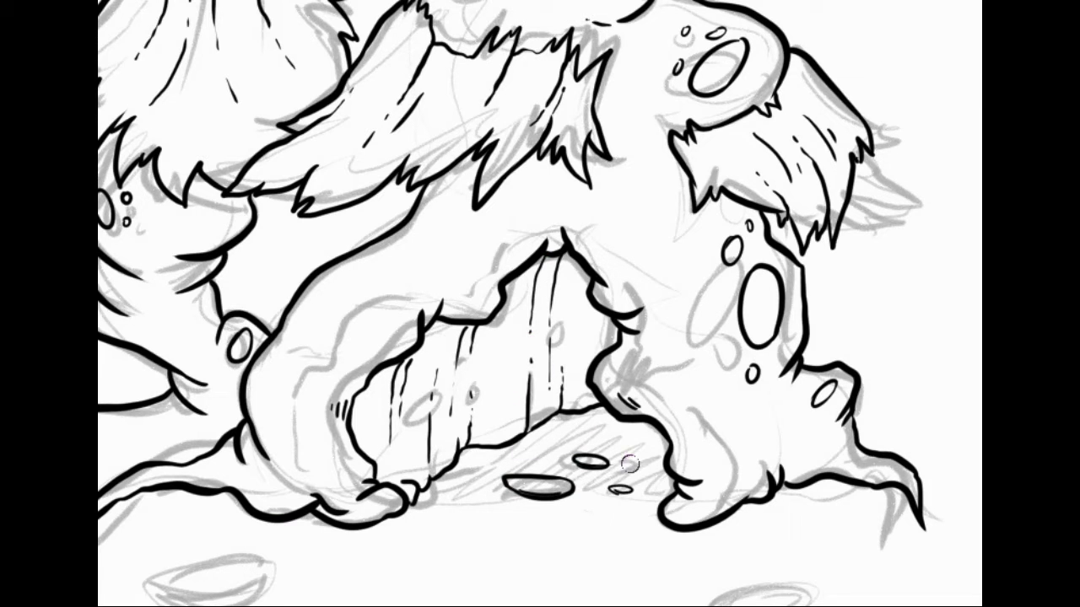
scroll(438, 501, down, 2)
scroll(684, 302, up, 2)
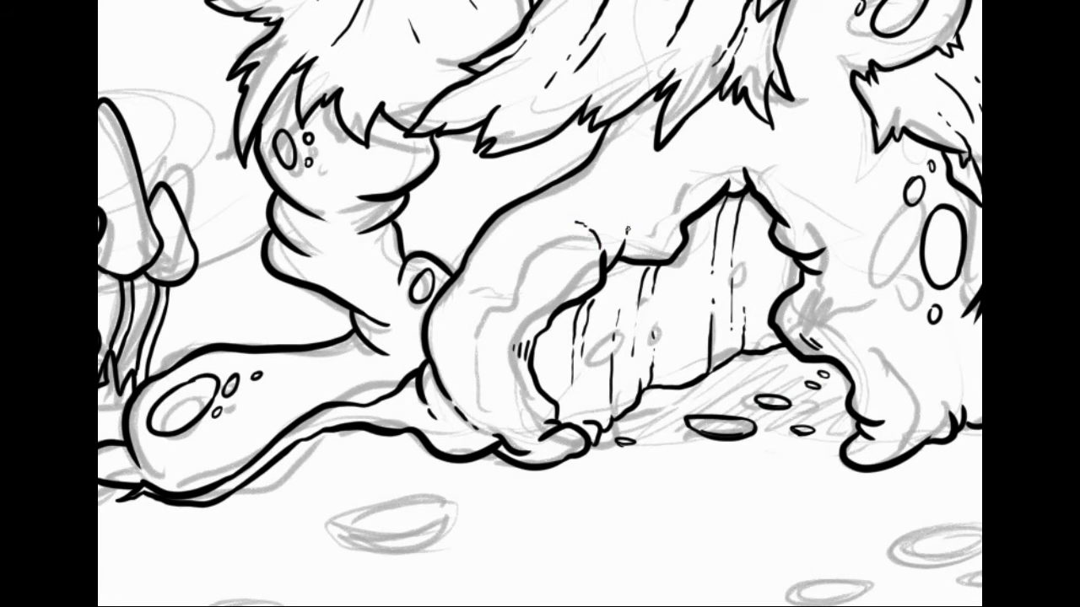
drag(846, 319, 664, 346)
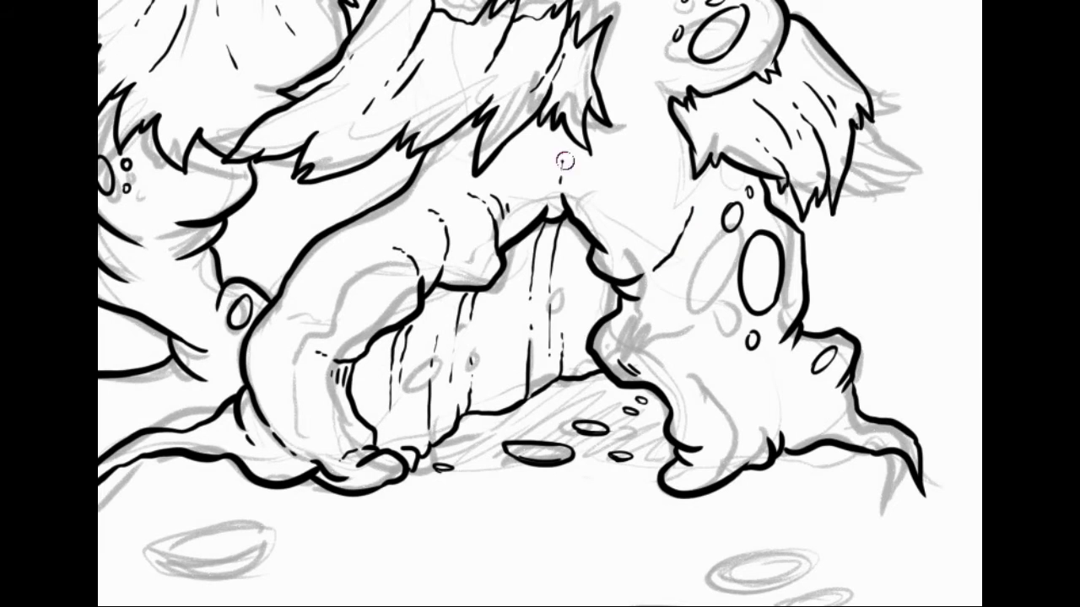
drag(616, 219, 810, 363)
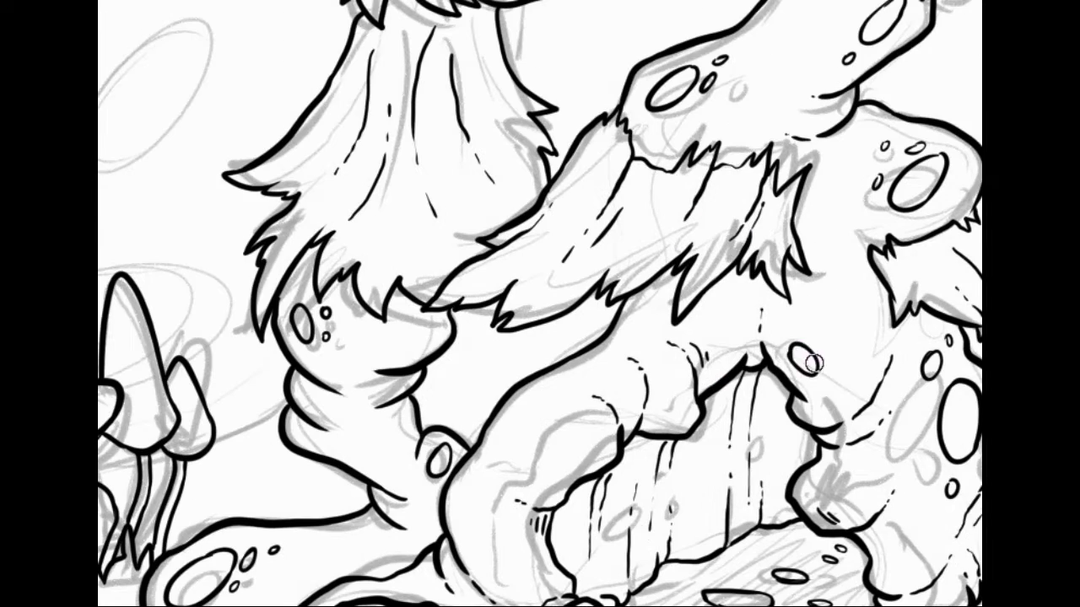
mouse_move(540, 337)
mouse_down()
mouse_move(650, 233)
mouse_move(523, 112)
mouse_move(430, 367)
mouse_move(544, 380)
mouse_up()
drag(327, 432, 410, 420)
drag(801, 418, 214, 388)
drag(321, 400, 402, 405)
mouse_move(393, 359)
mouse_down()
mouse_move(498, 354)
mouse_move(549, 384)
mouse_up()
drag(597, 187, 713, 225)
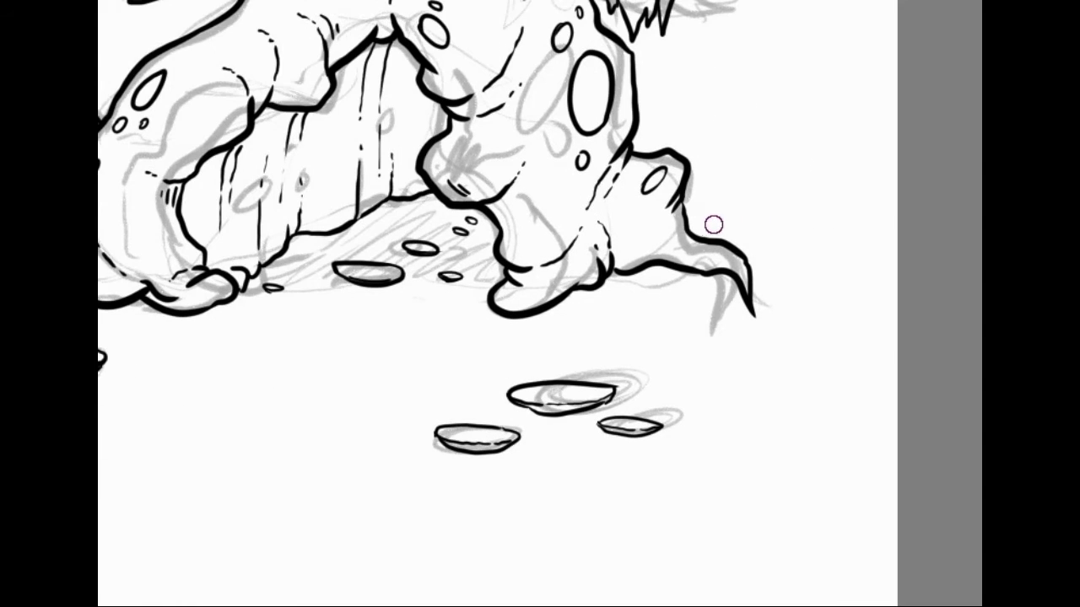
Step: Ink the long uneven front edge line of the ground
drag(850, 295, 667, 392)
drag(847, 405, 705, 467)
scroll(705, 467, down, 3)
scroll(155, 346, up, 3)
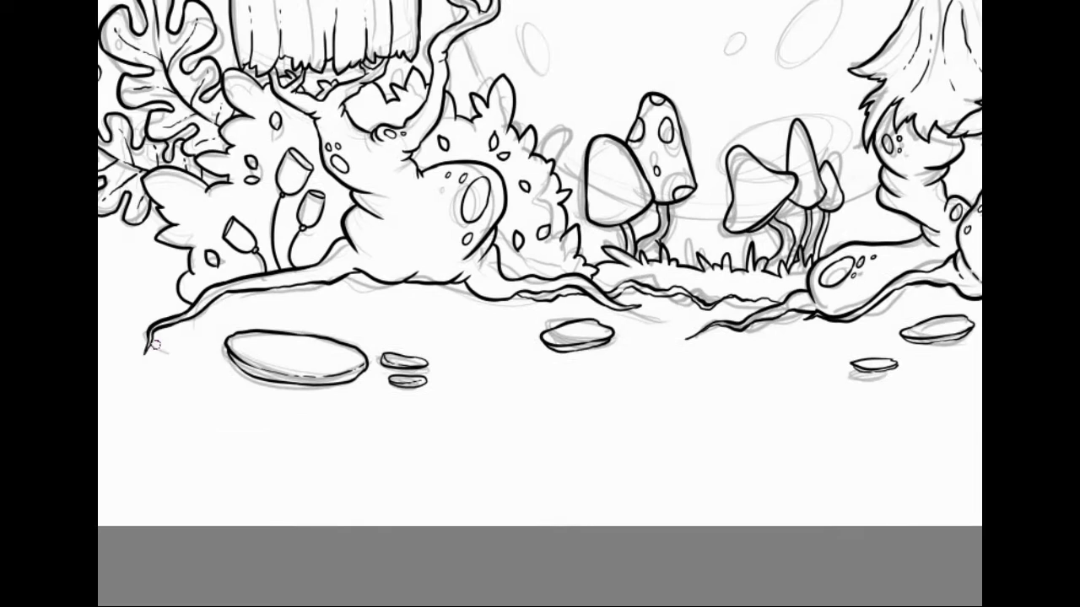
drag(556, 454, 345, 446)
drag(245, 442, 389, 441)
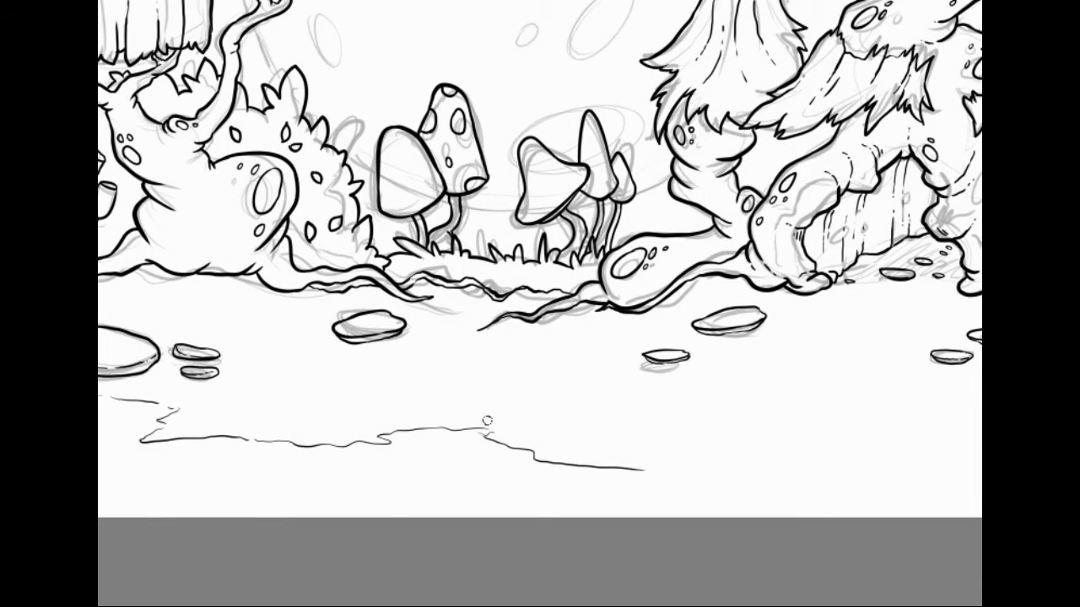
drag(487, 420, 167, 445)
drag(327, 496, 643, 439)
scroll(451, 444, up, 3)
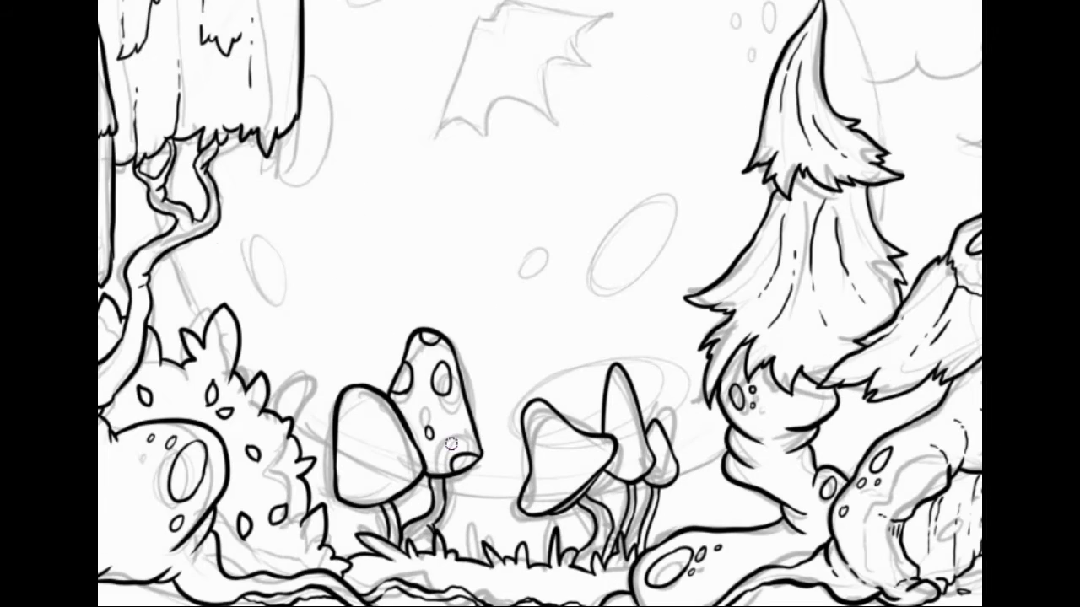
Step: Trace the moon's upper outline in bold ink
drag(390, 457, 310, 419)
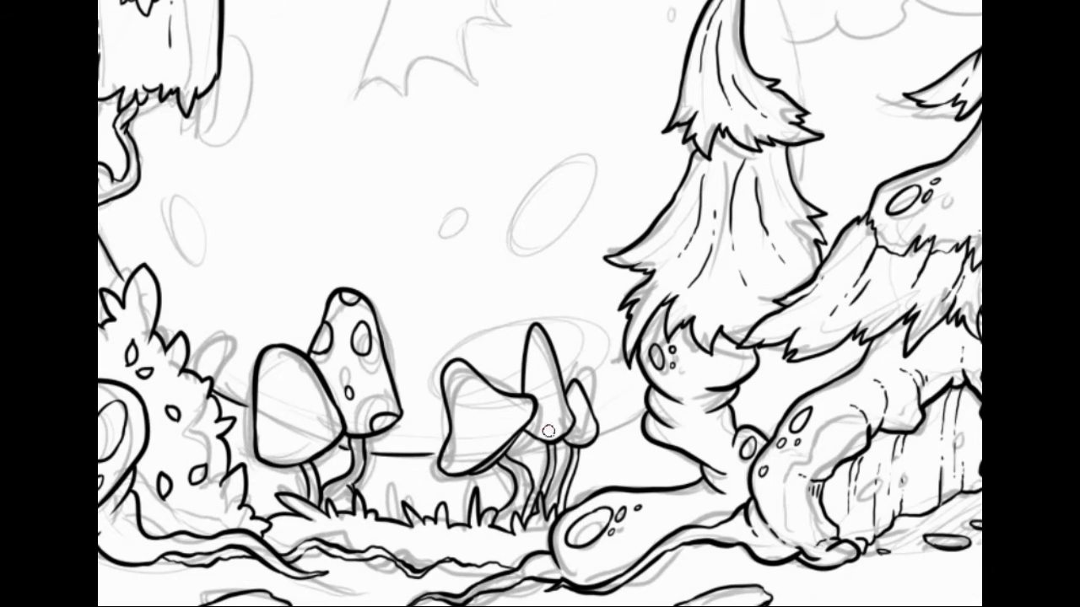
drag(629, 407, 671, 514)
scroll(363, 280, up, 5)
drag(363, 280, 469, 207)
mouse_move(469, 206)
mouse_down()
mouse_move(410, 140)
mouse_move(528, 123)
mouse_move(707, 309)
mouse_up()
Step: Ink the moon's right outline and its jagged, star-shaped, left oval and small craters
scroll(707, 309, down, 3)
mouse_move(548, 192)
mouse_down()
mouse_move(595, 289)
mouse_move(615, 378)
mouse_up()
scroll(614, 378, down, 3)
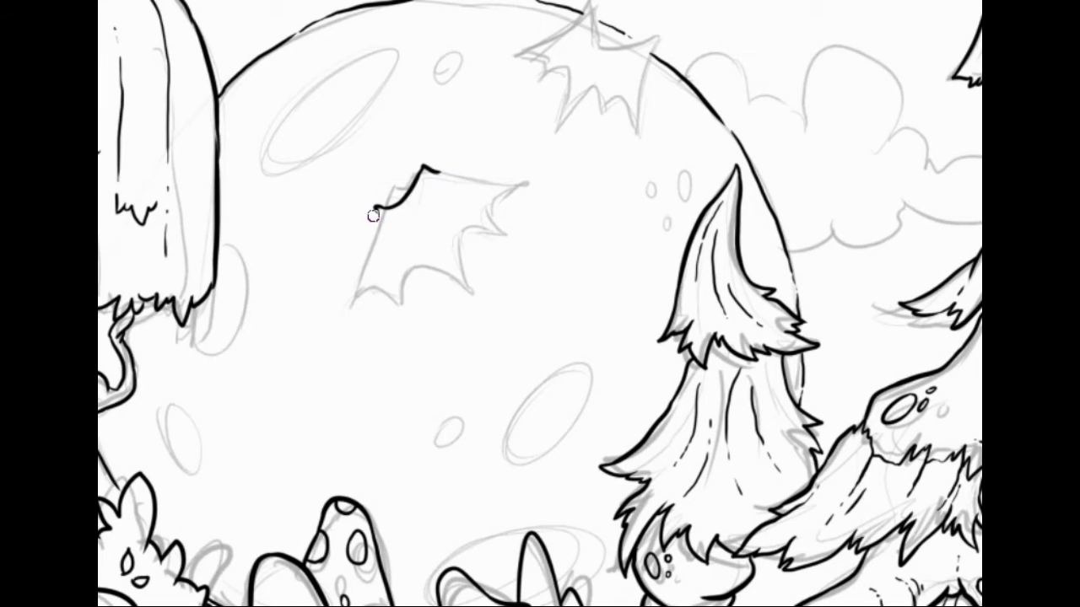
mouse_move(374, 216)
mouse_down()
mouse_move(439, 173)
mouse_move(323, 238)
mouse_up()
mouse_move(473, 69)
mouse_down()
mouse_move(414, 131)
mouse_move(503, 173)
mouse_move(536, 126)
mouse_move(533, 174)
mouse_up()
scroll(523, 168, down, 3)
drag(361, 60, 246, 179)
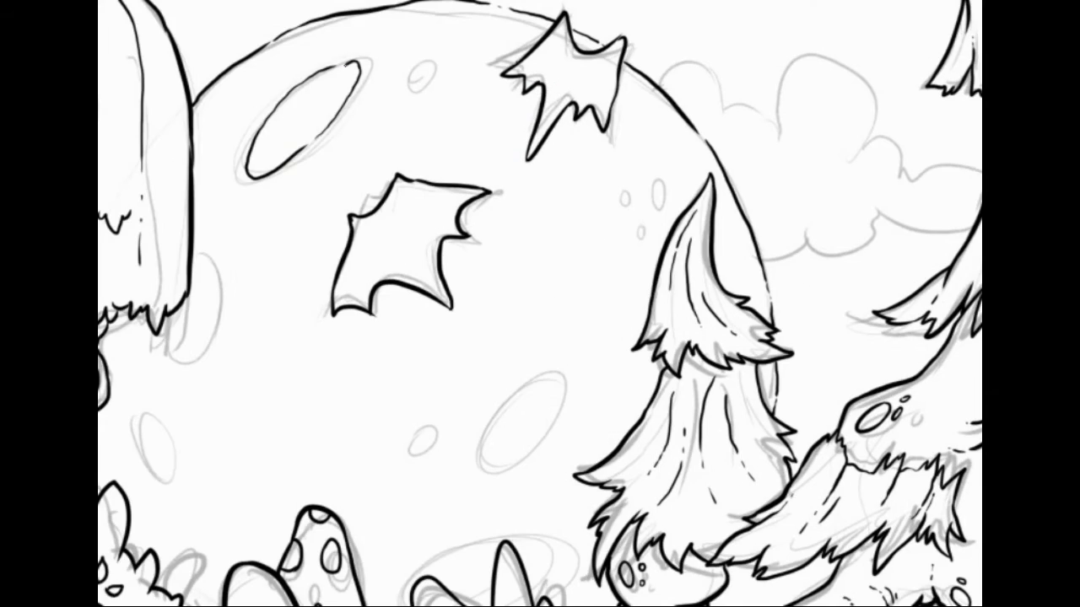
drag(422, 63, 426, 99)
Step: Ink the remaining oval and small craters, stump and mushroom edges, and the cloud's bumpy outline
scroll(426, 99, down, 3)
drag(300, 125, 241, 251)
drag(253, 296, 241, 289)
drag(646, 246, 650, 253)
drag(649, 404, 484, 456)
scroll(540, 304, up, 3)
drag(558, 211, 562, 213)
drag(549, 269, 549, 280)
drag(686, 157, 825, 218)
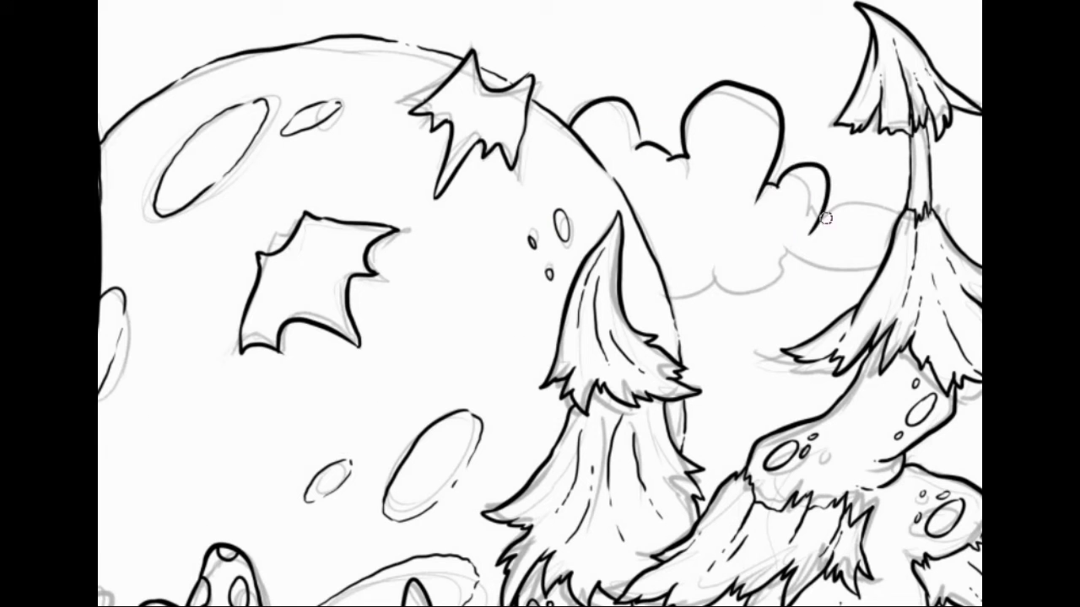
drag(670, 297, 874, 253)
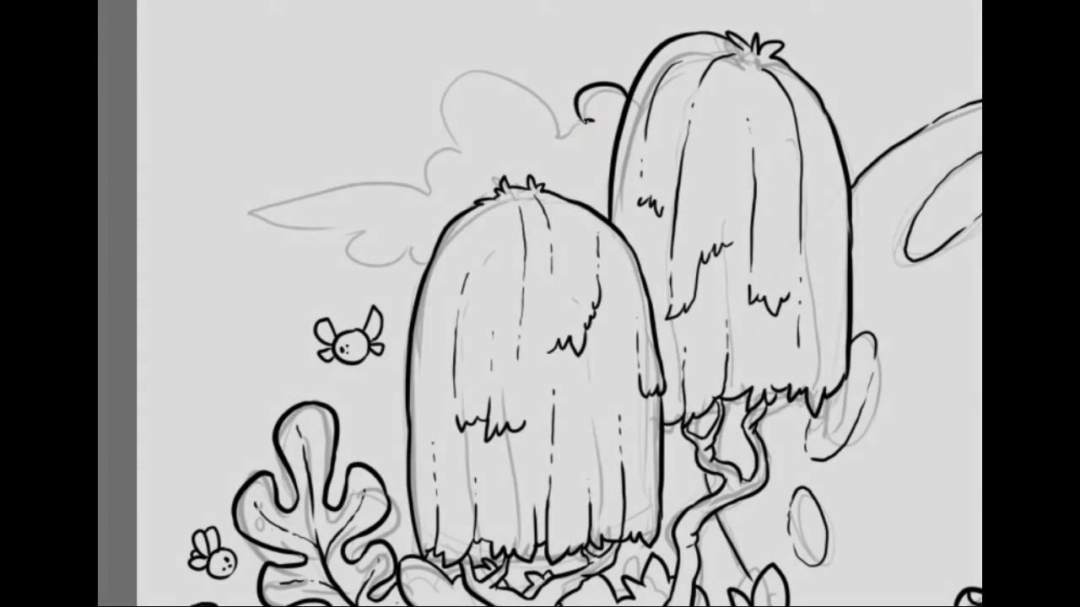